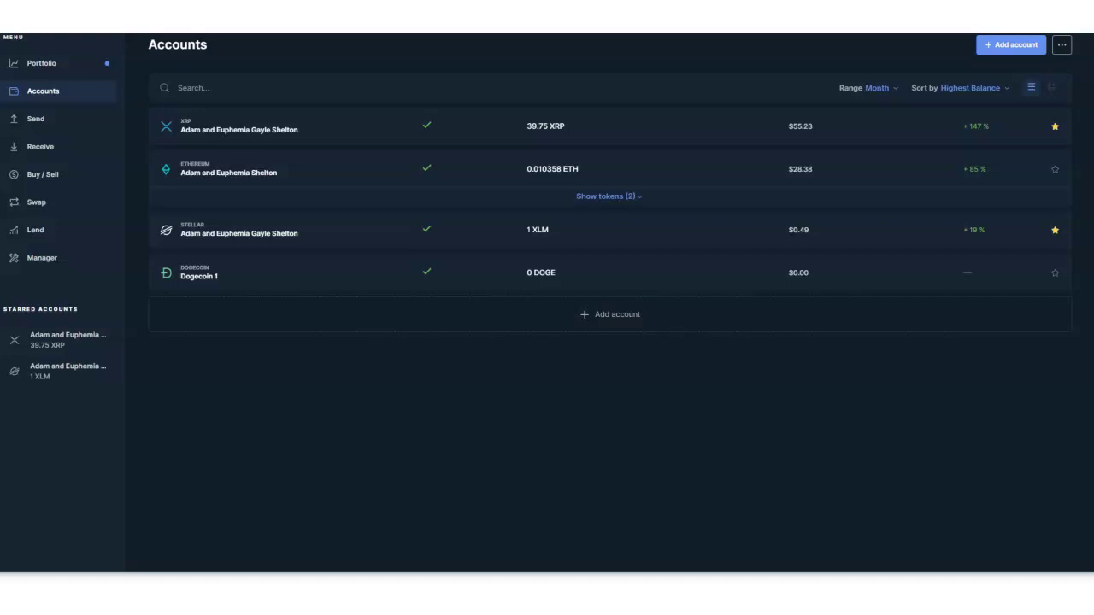
Step: Open the Ethereum account, review its Latest operations, and start a new ETH send
left_click(354, 167)
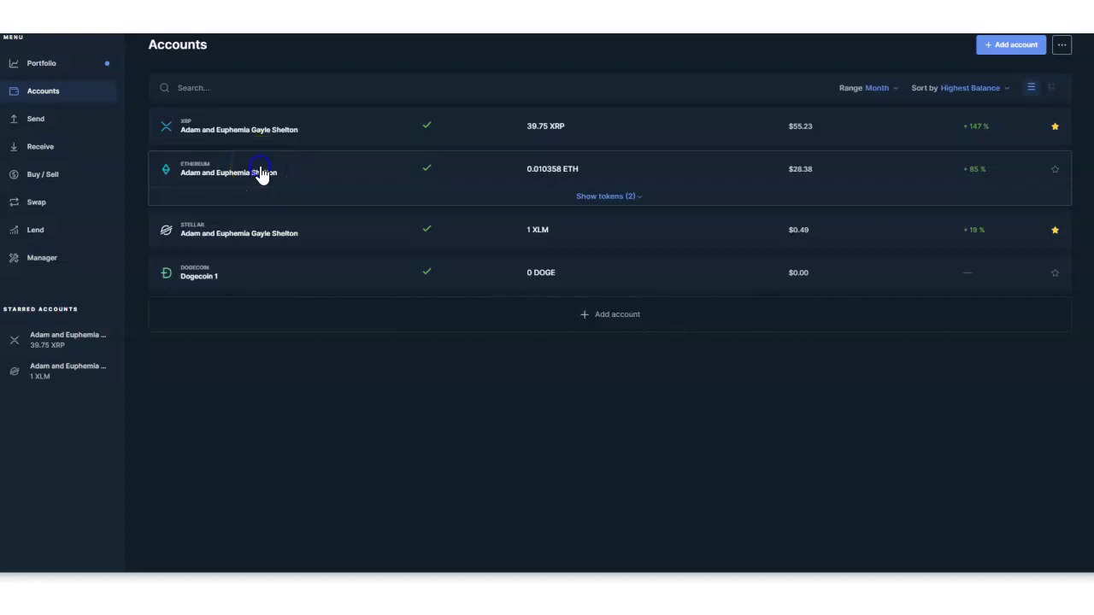
left_click(357, 171)
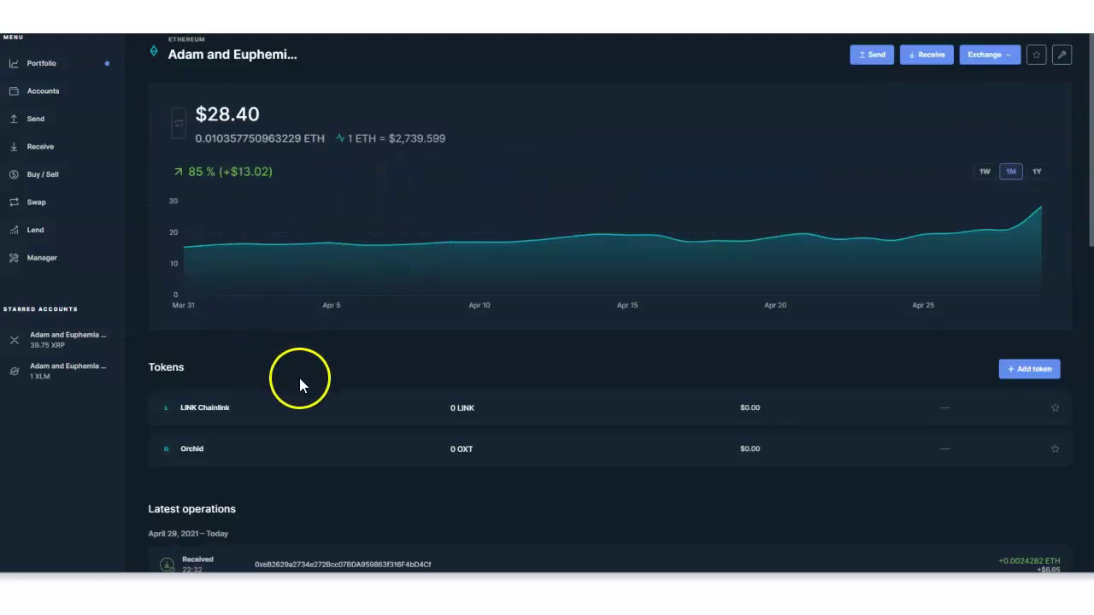
scroll(299, 378, "down", 3)
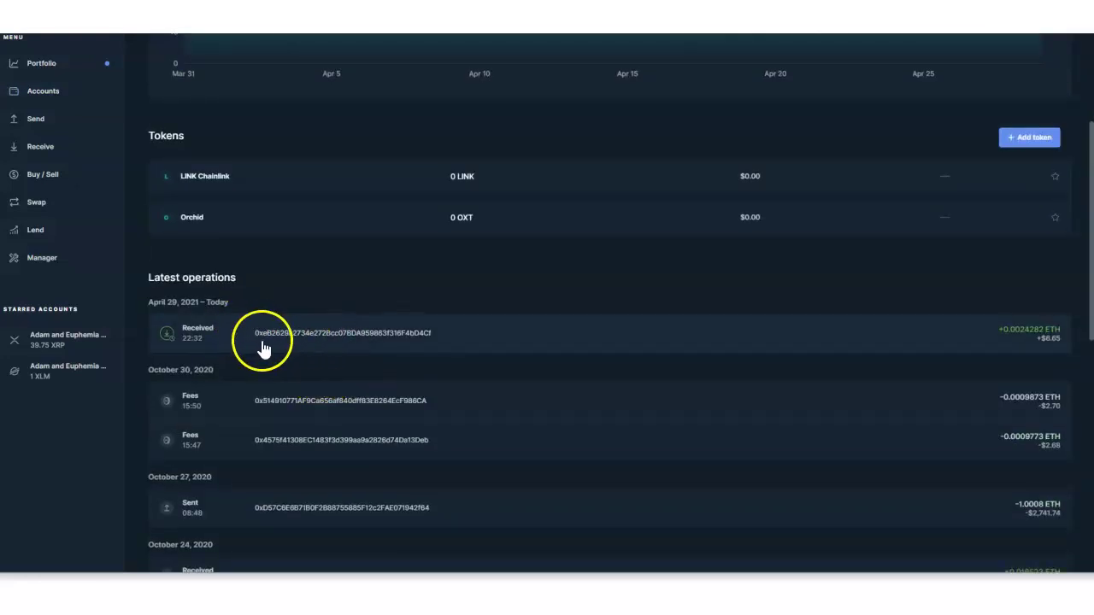
scroll(325, 338, "up", 3)
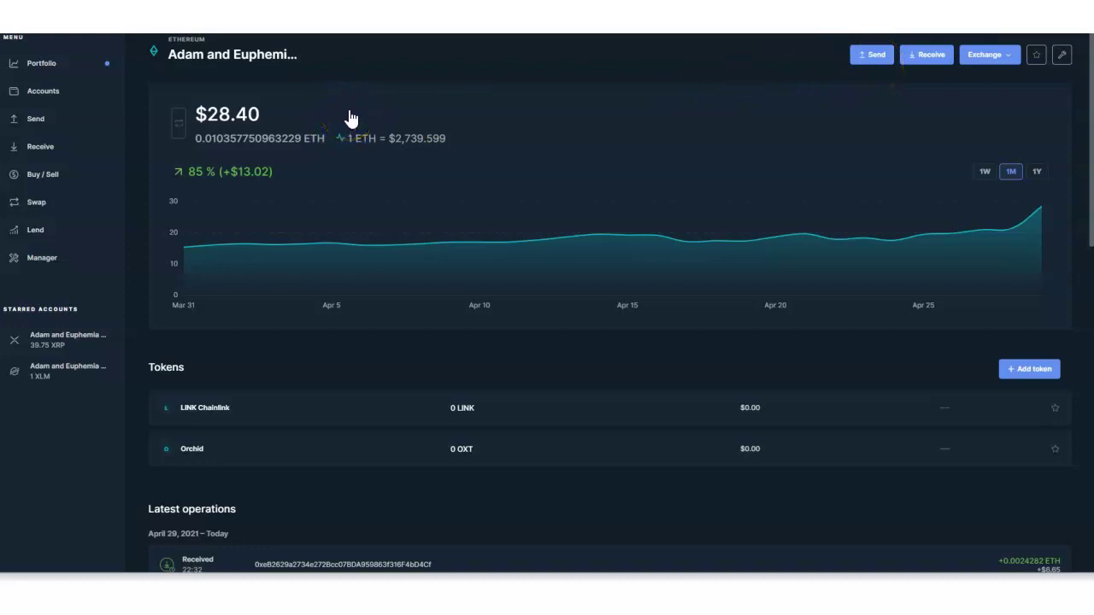
left_click(873, 55)
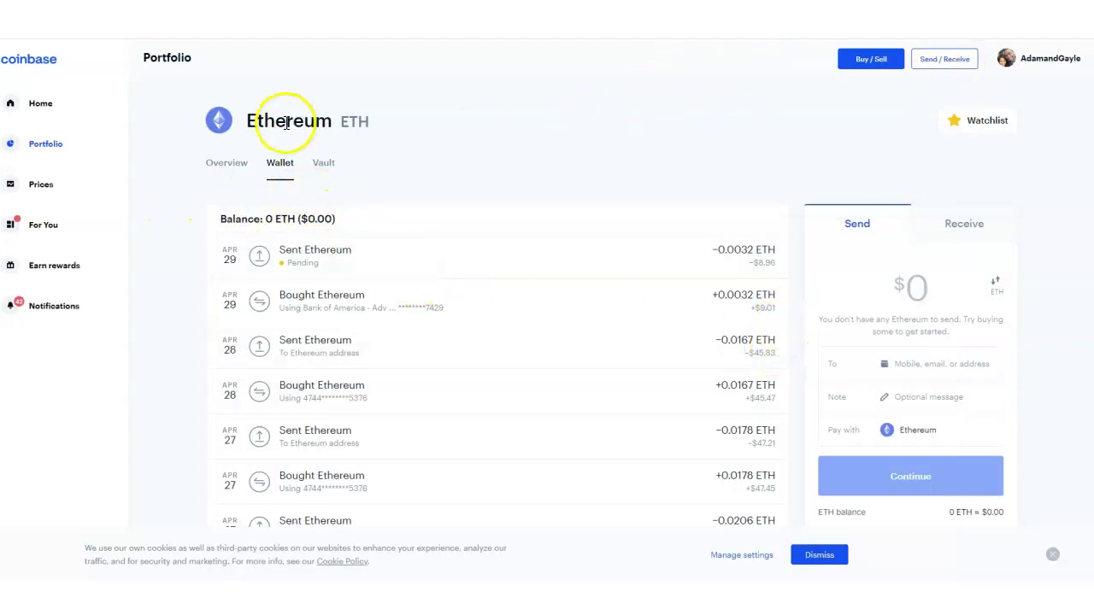
Step: Switch Coinbase's Receive asset from Ankr to Ethereum and copy the ETH deposit address
left_click(949, 62)
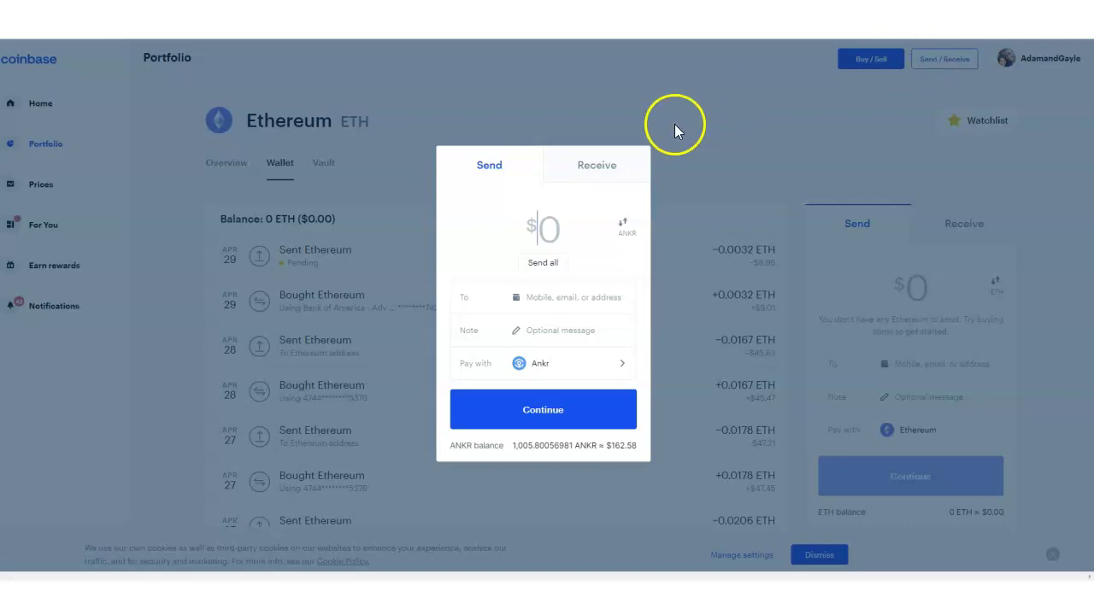
left_click(588, 168)
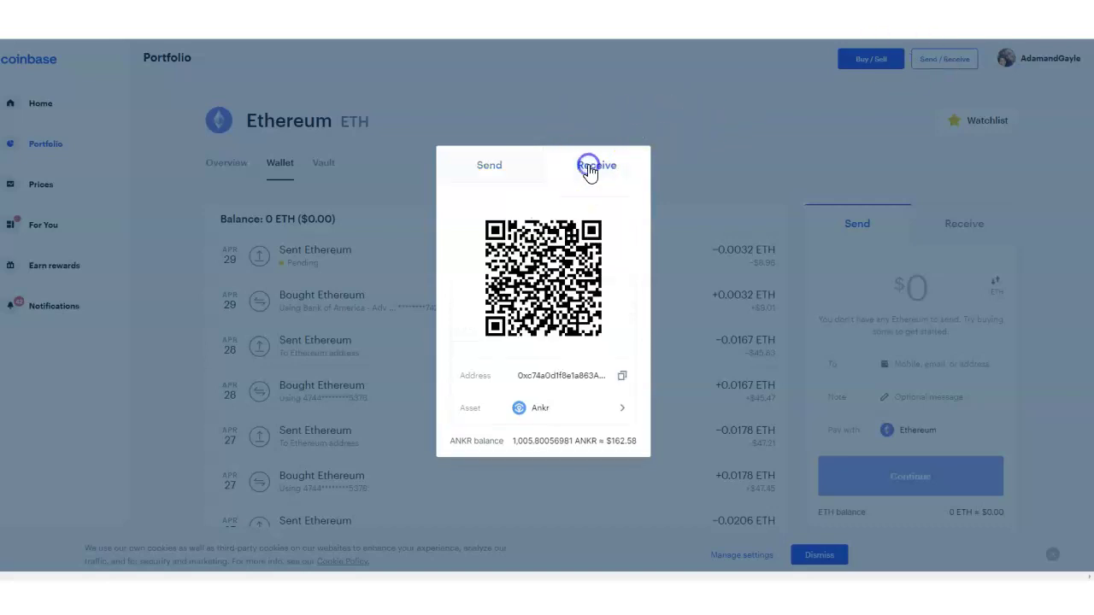
left_click(616, 411)
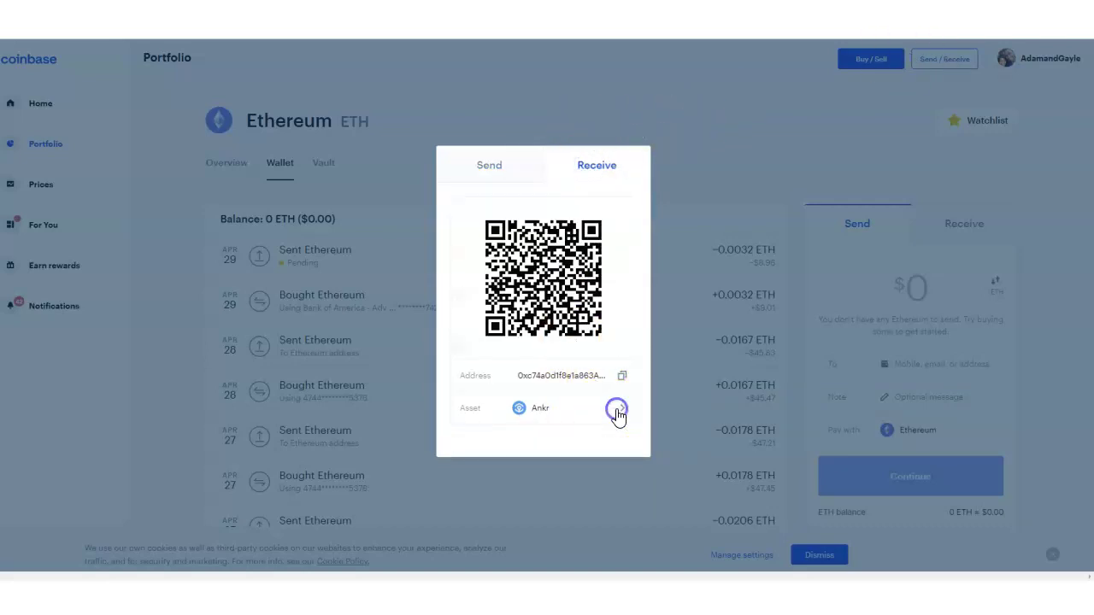
scroll(515, 340, "down", 4)
scroll(520, 335, "down", 7)
scroll(521, 335, "down", 5)
left_click(518, 271)
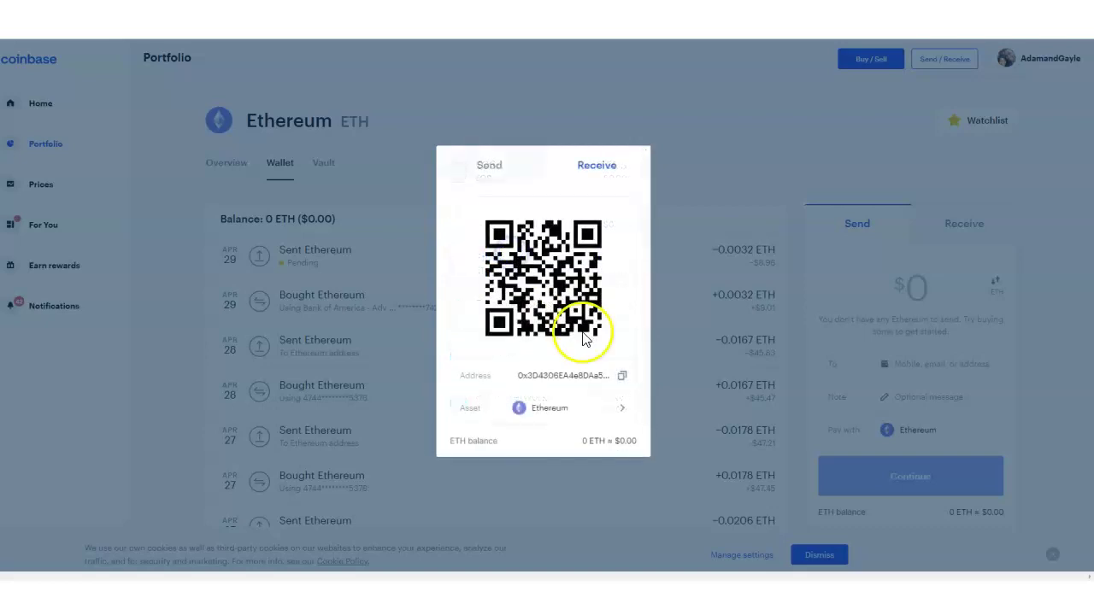
left_click(623, 376)
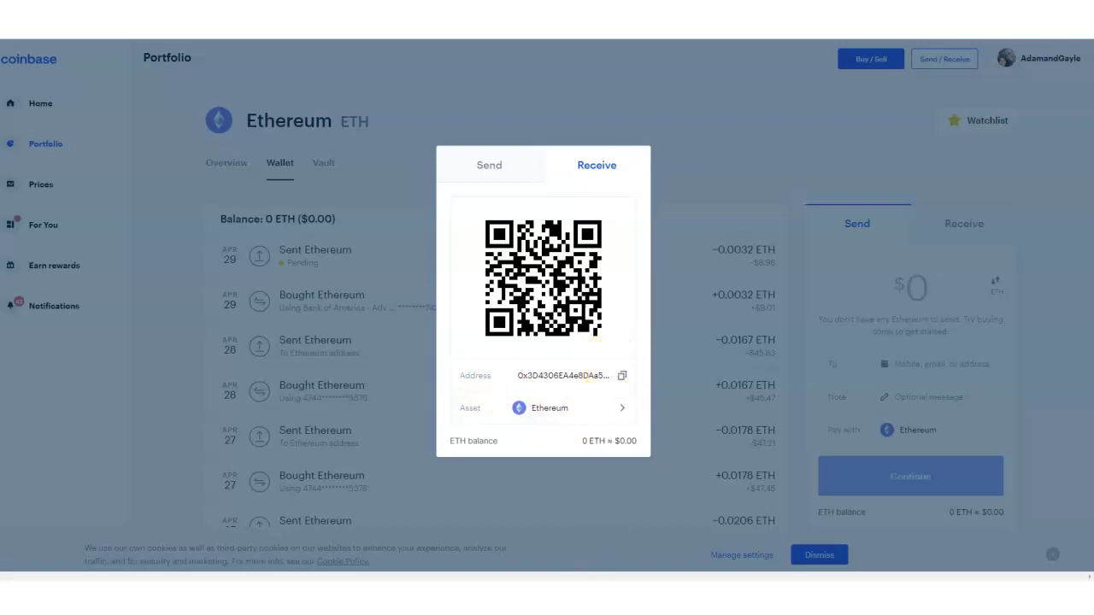
Step: Paste the copied Coinbase address as the Ledger Live send's recipient
left_click(572, 536)
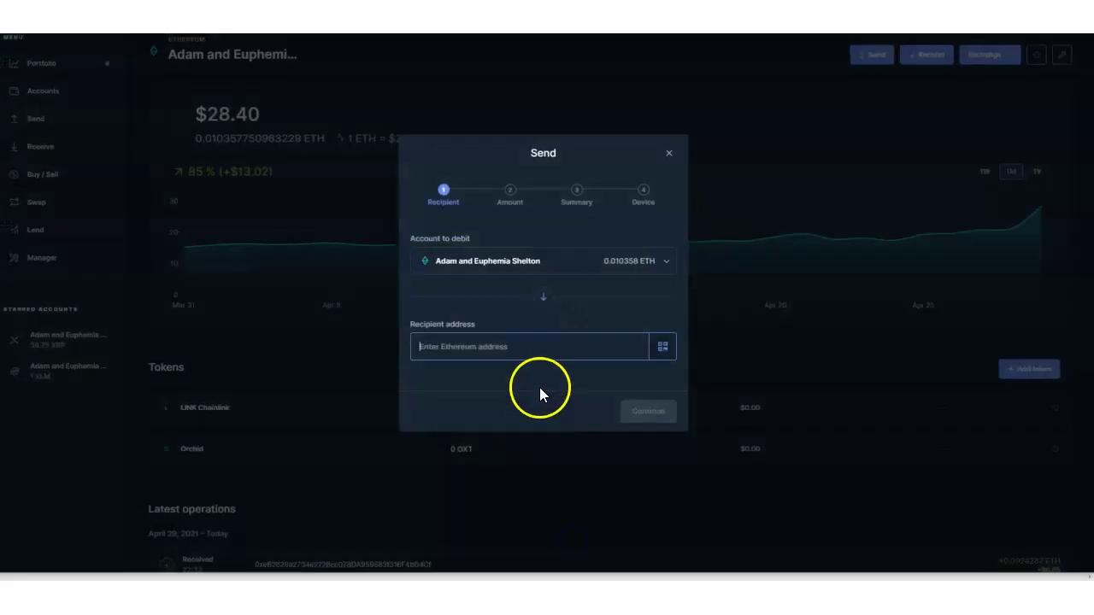
left_click(496, 348)
key("ctrl+v")
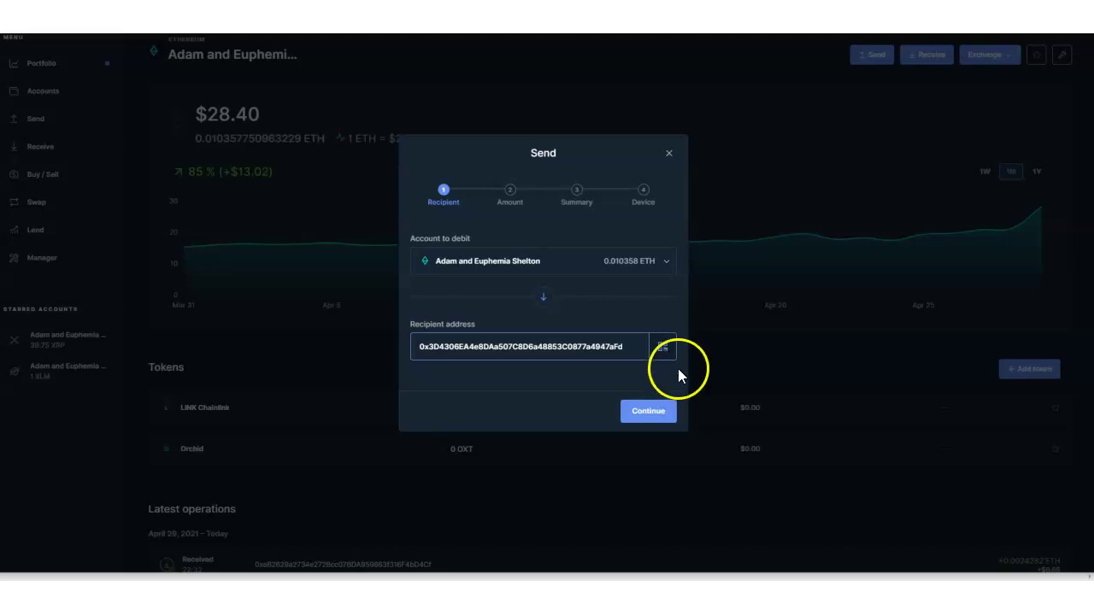
left_click(646, 408)
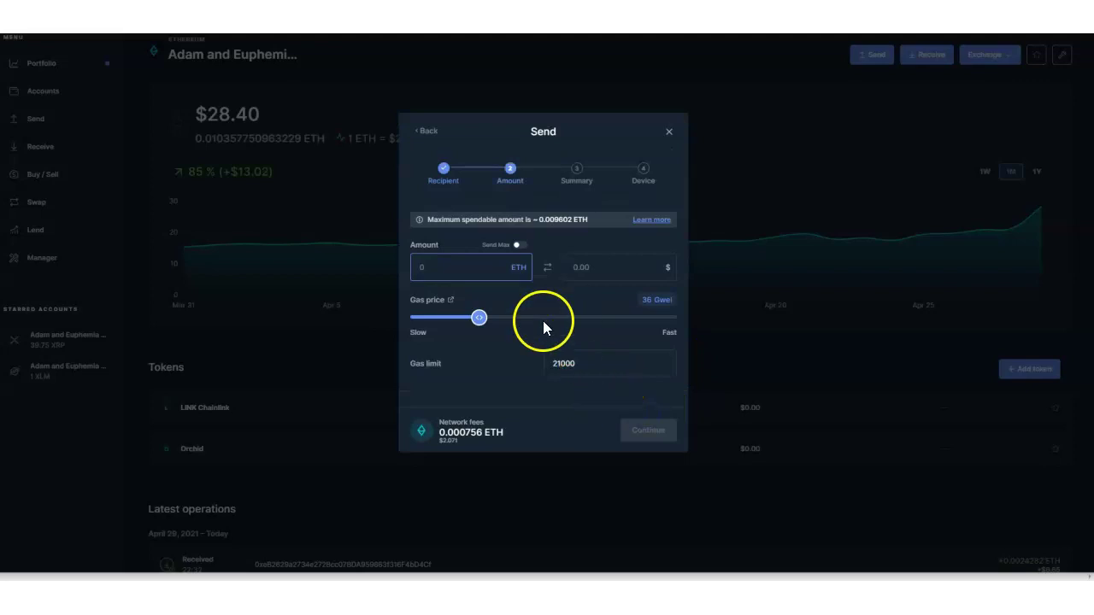
Step: Send the maximum 0.009601750963229 ETH and approve the transaction summary
left_click(487, 271)
left_click(519, 246)
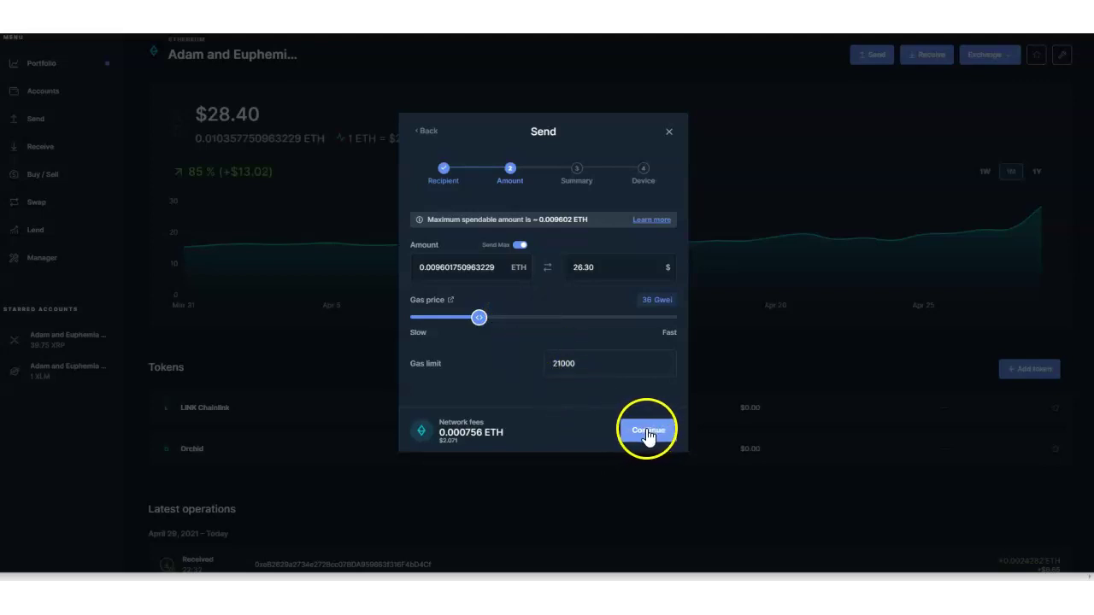
left_click(642, 437)
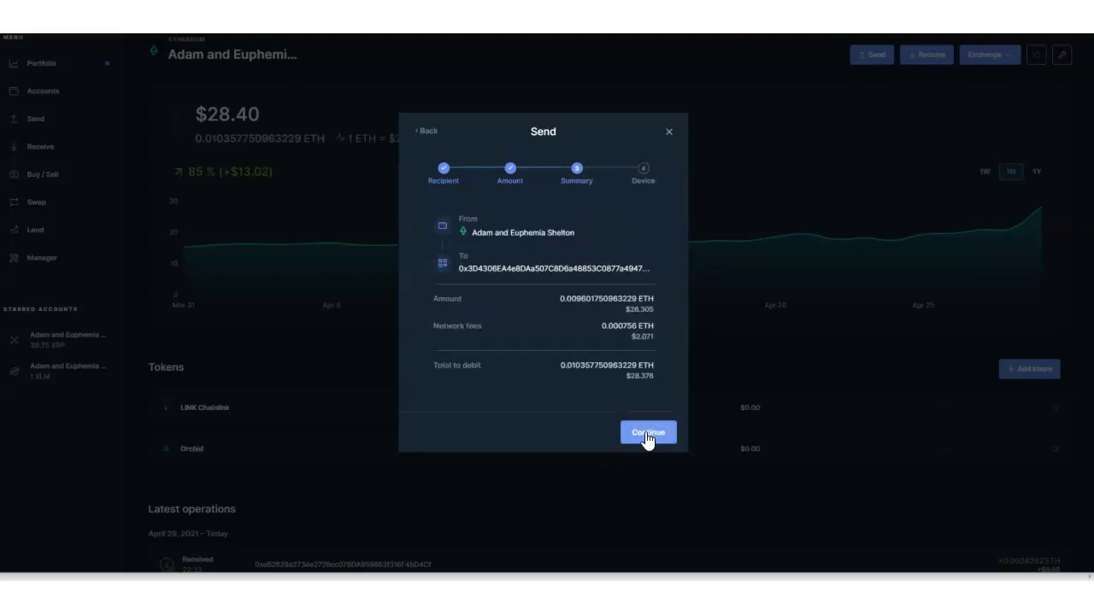
left_click(647, 435)
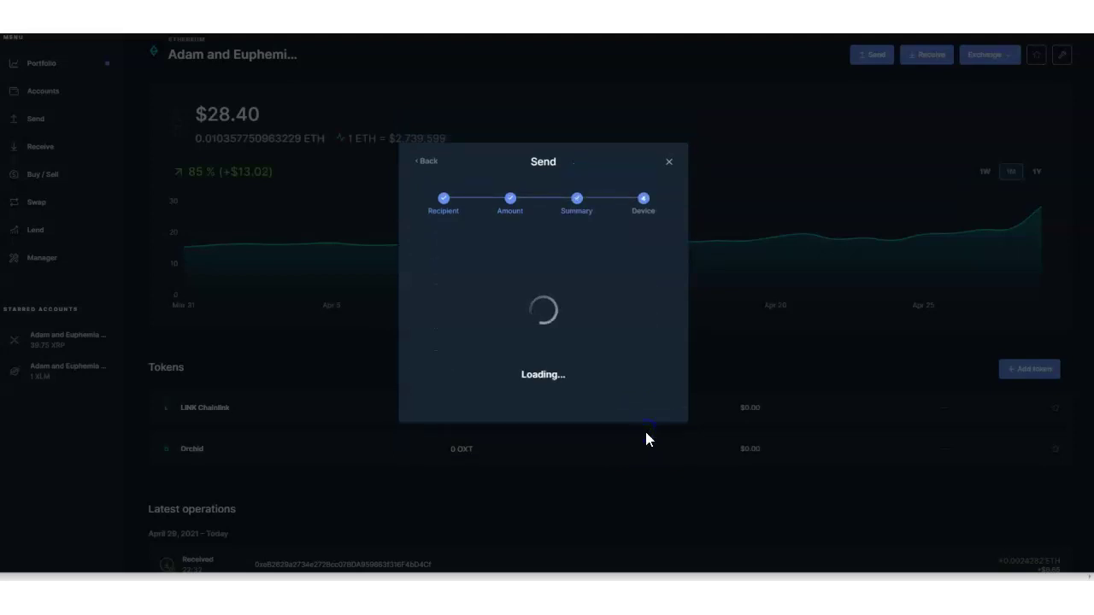
Step: Finish the 0.009601750963229 ETH send, then view and close its Sent operation details
left_click(656, 435)
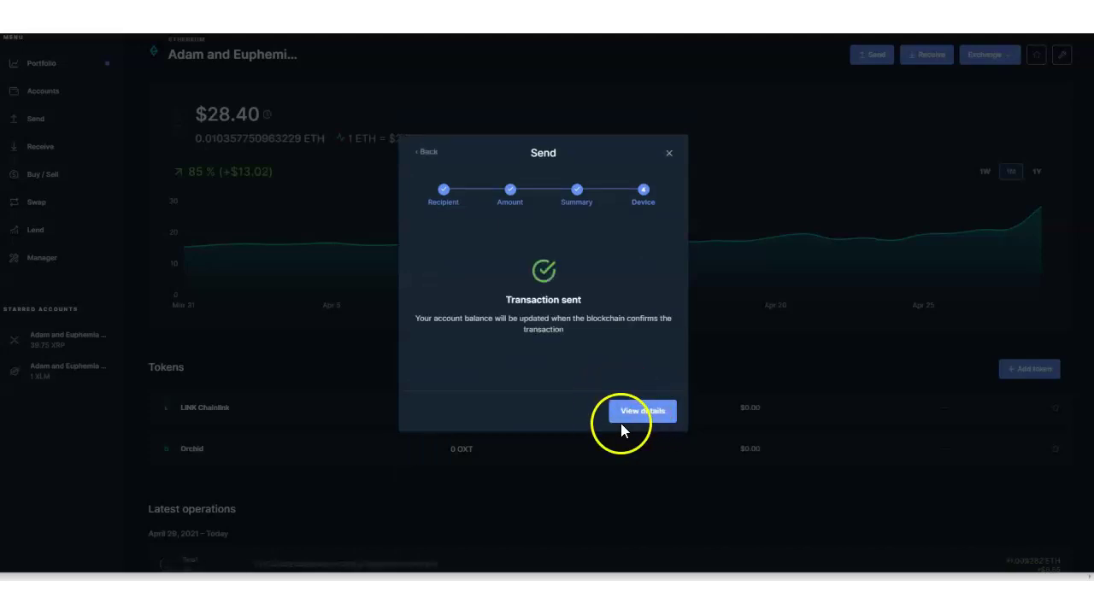
left_click(647, 408)
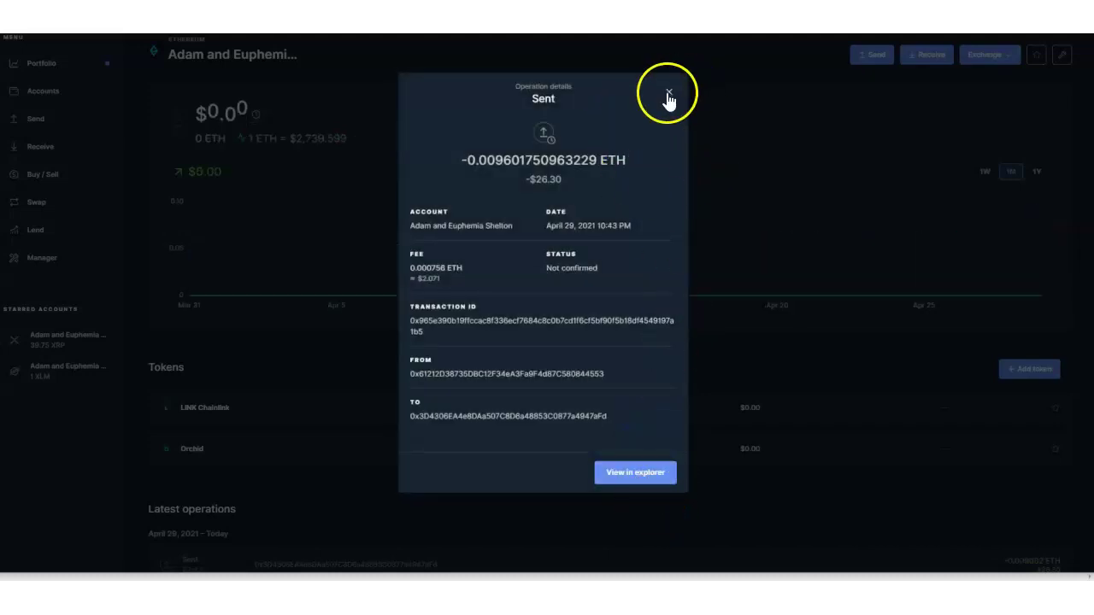
left_click(667, 93)
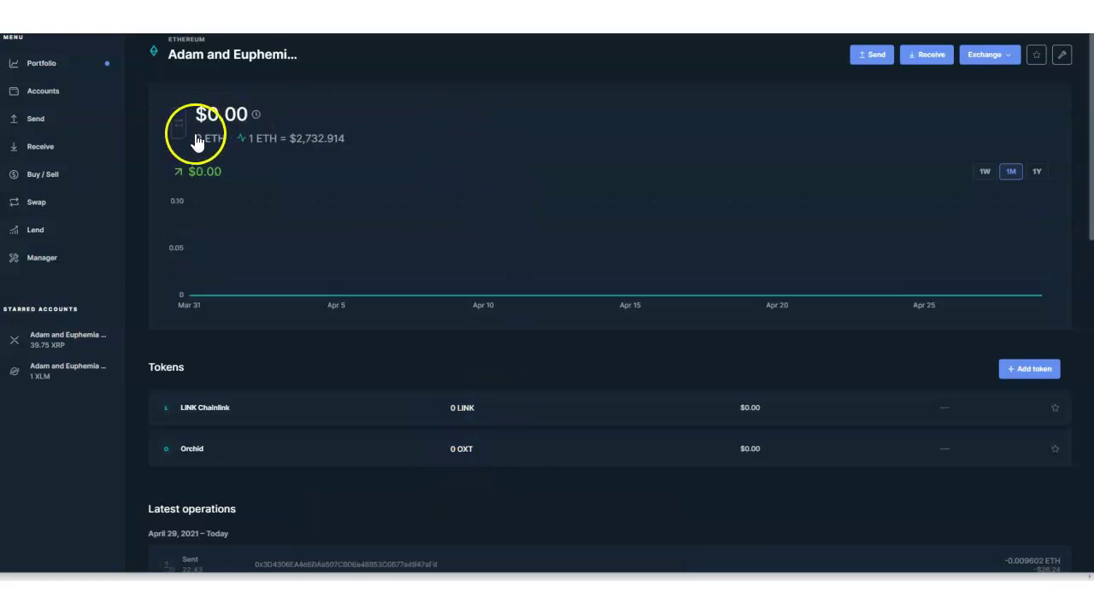
Step: Back in Coinbase, close the Receive dialog and reload the page
mouse_move(489, 598)
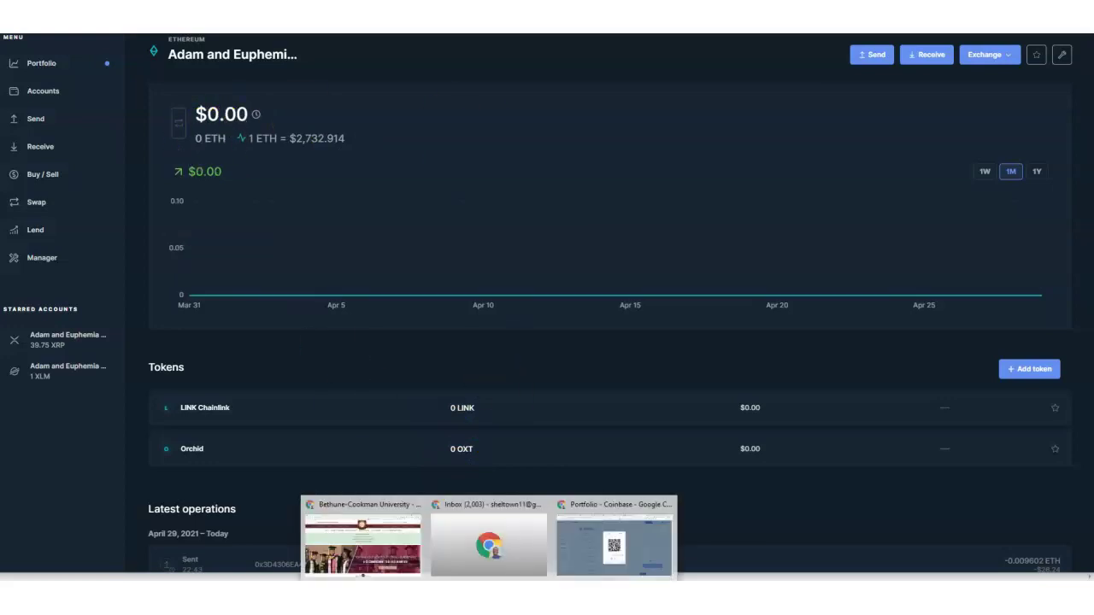
left_click(593, 545)
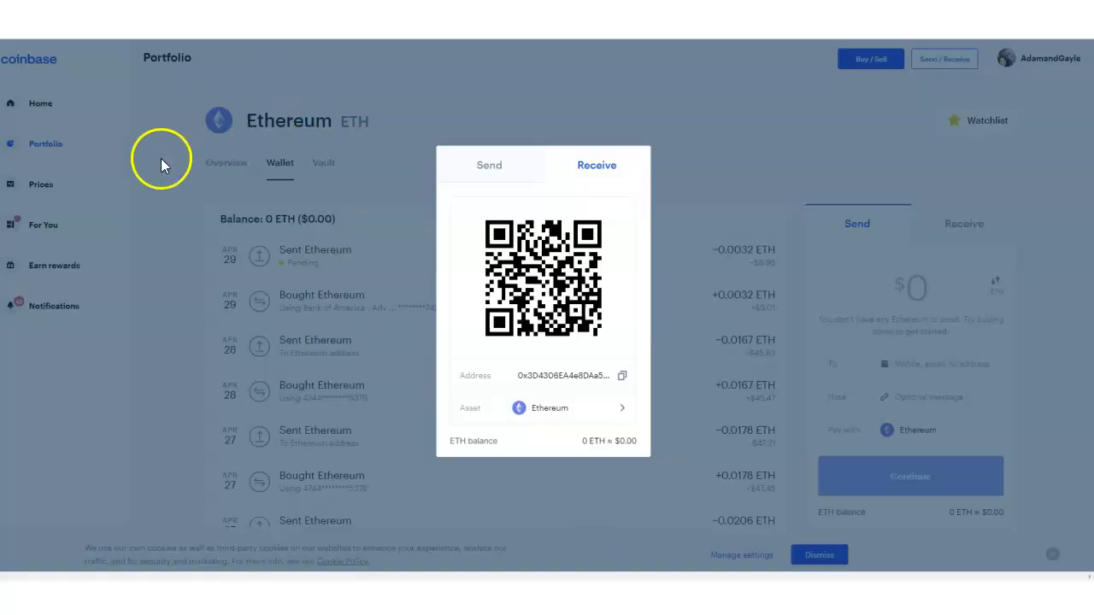
left_click(160, 158)
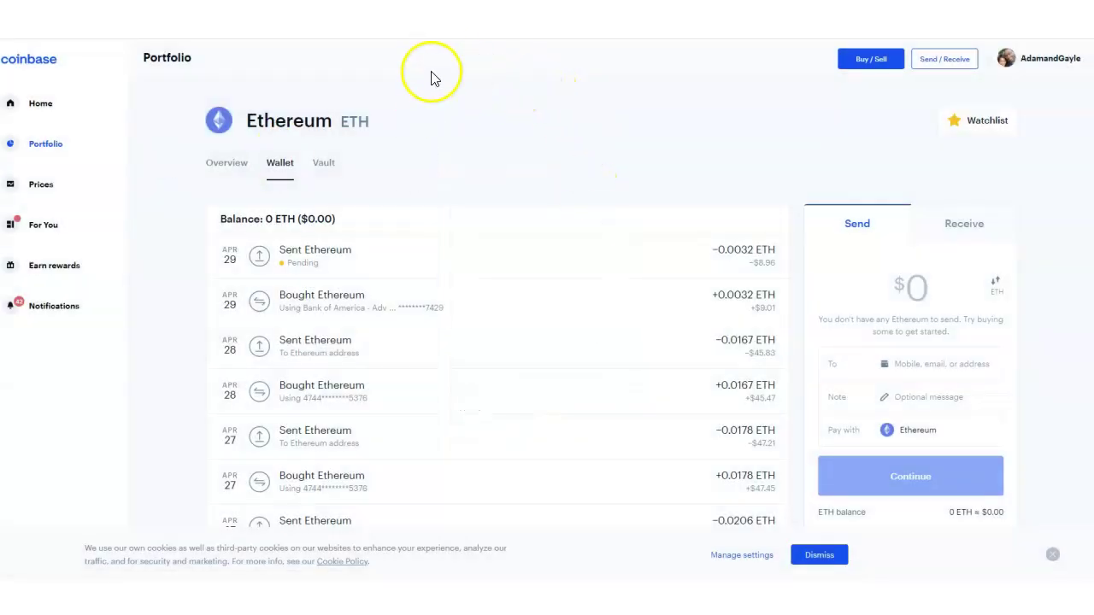
key("F5")
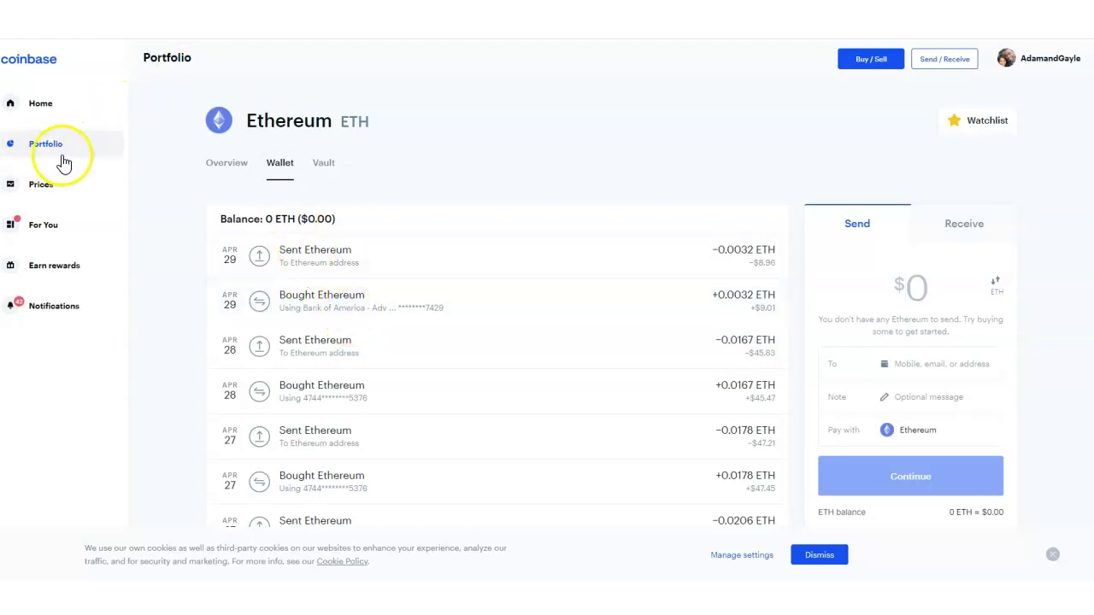
Step: Go from Home to Portfolio and open the Ethereum wallet's transaction list
left_click(48, 104)
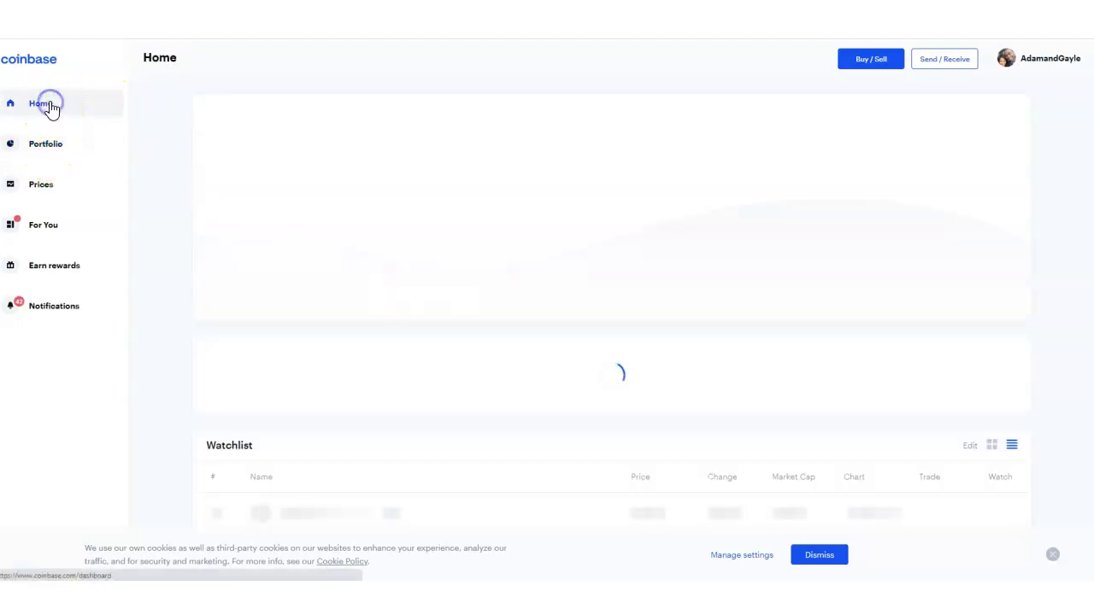
left_click(46, 155)
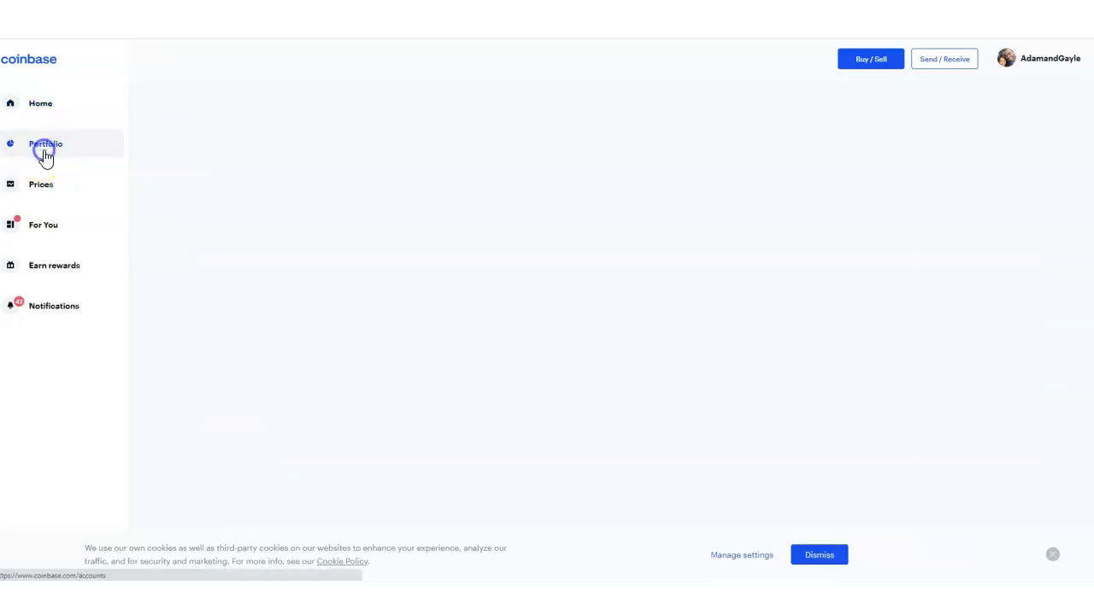
scroll(154, 304, "down", 5)
scroll(165, 309, "down", 9)
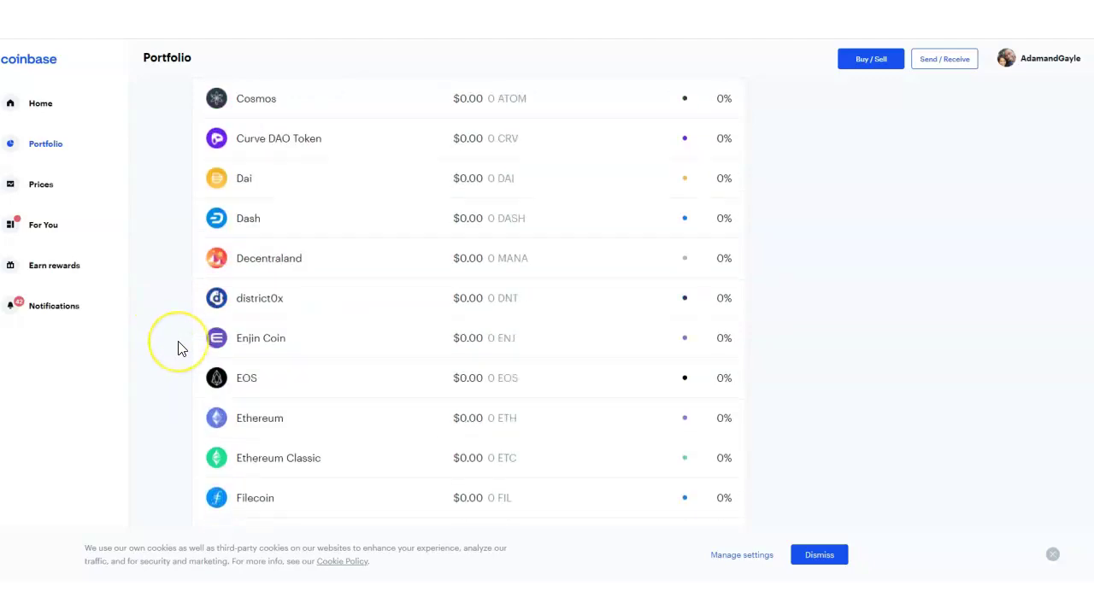
scroll(177, 349, "down", 3)
left_click(276, 188)
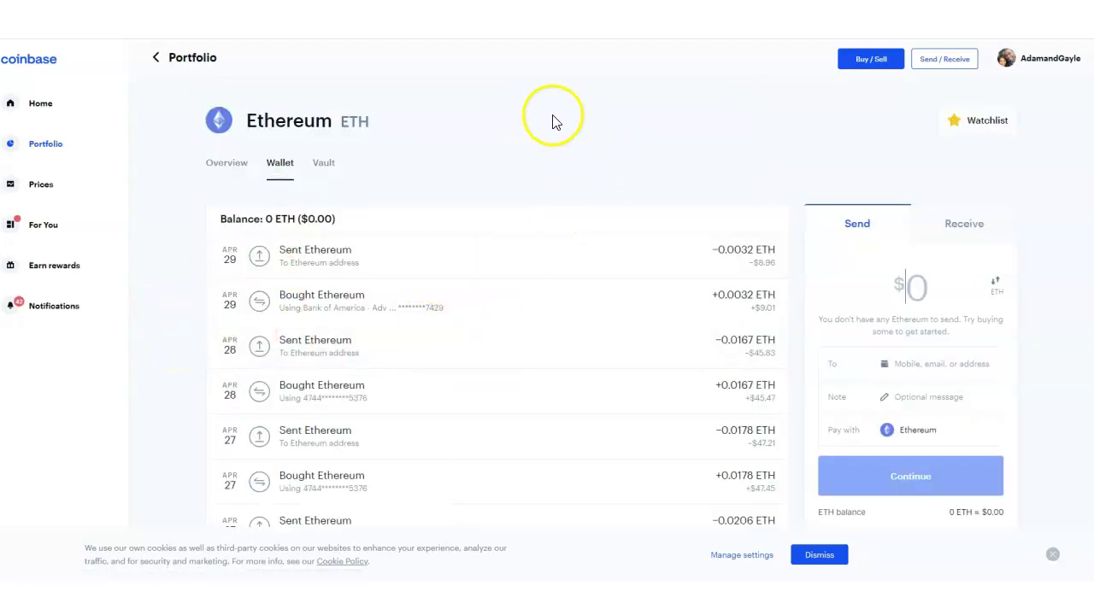
scroll(416, 193, "down", 7)
scroll(660, 435, "up", 4)
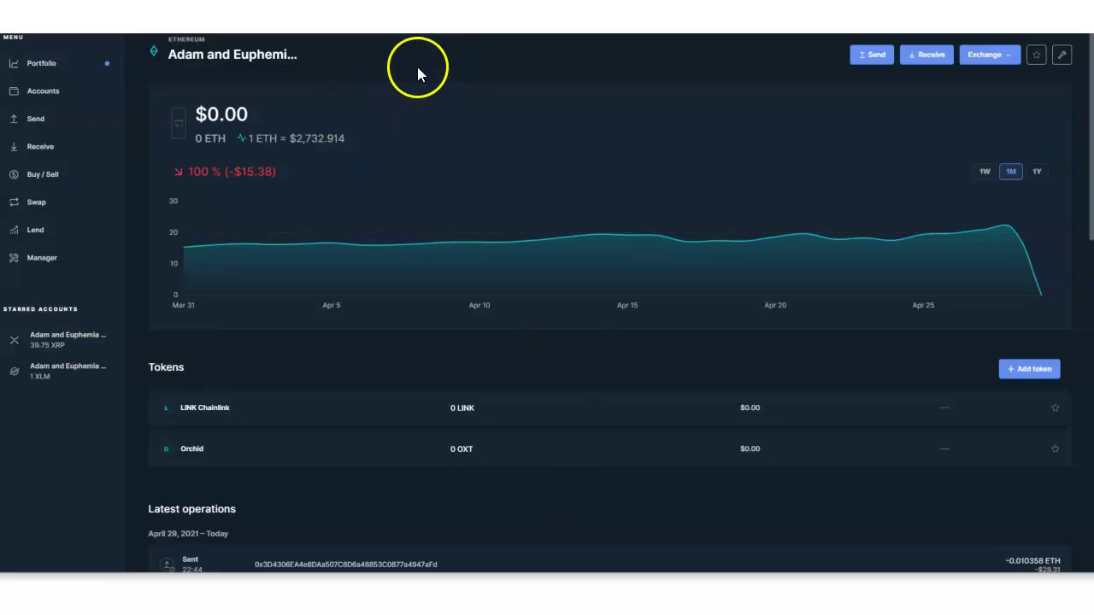
Step: Review the details of Ledger Live's latest −0.010358 ETH Sent operation
scroll(424, 216, "down", 3)
scroll(376, 146, "up", 3)
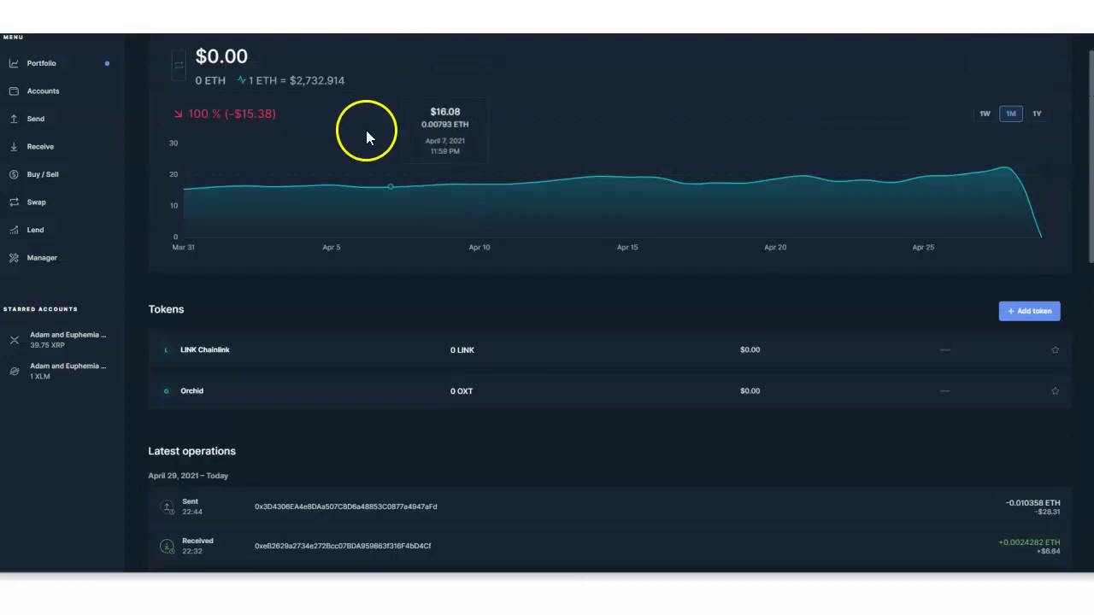
scroll(350, 199, "down", 3)
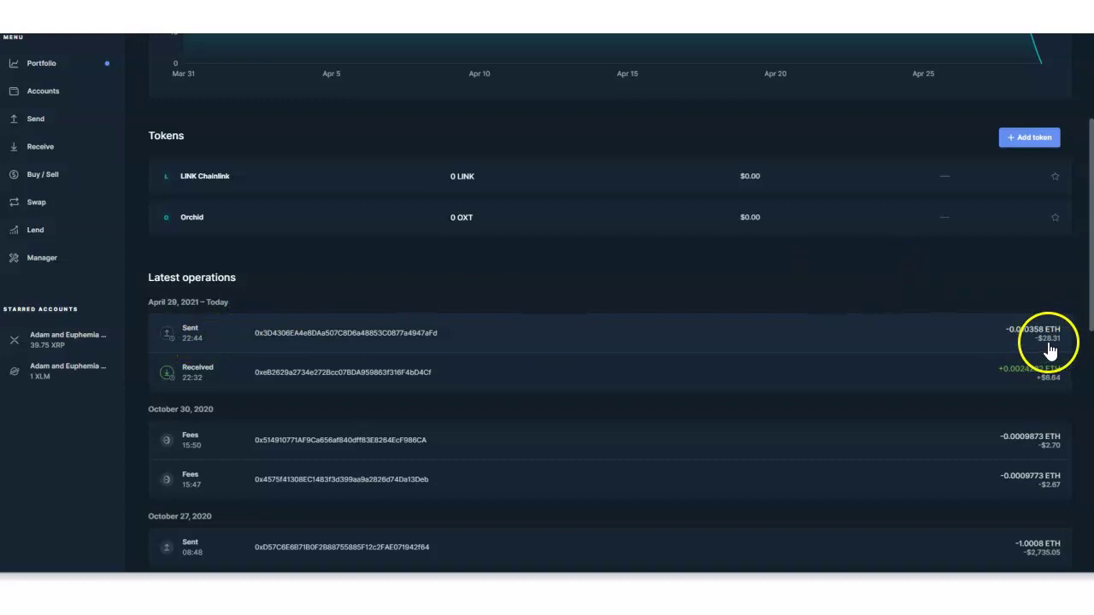
scroll(852, 333, "up", 1)
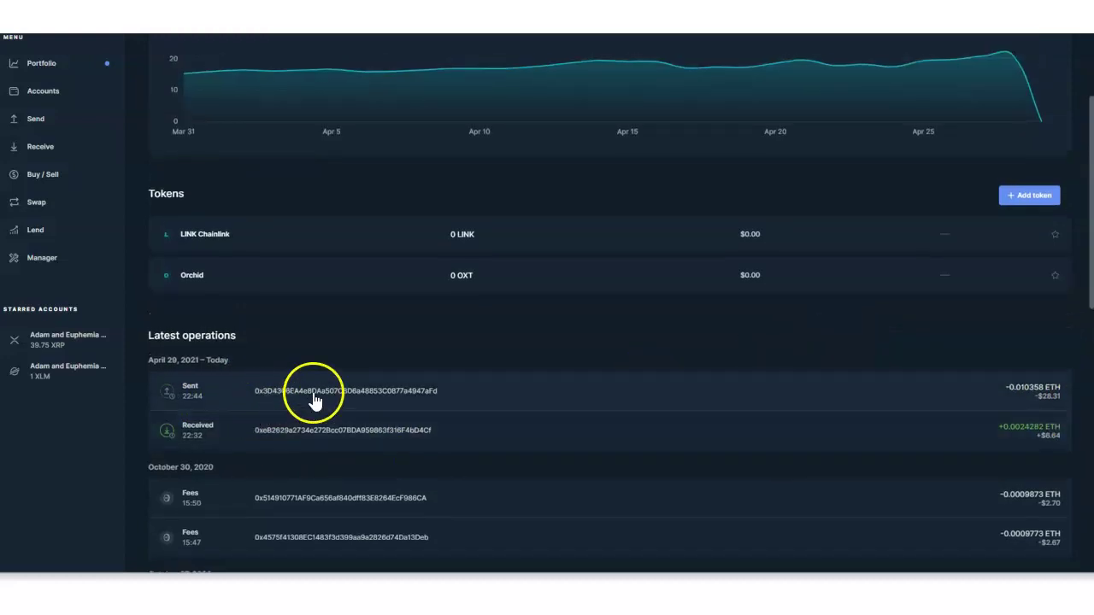
left_click(314, 398)
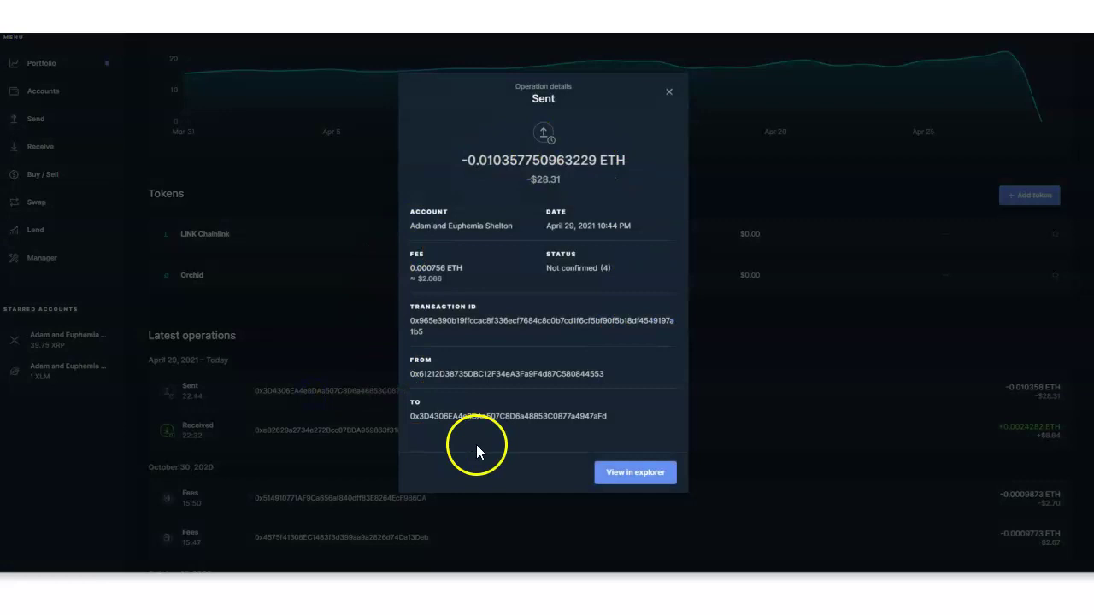
left_click(672, 91)
Step: Return to Coinbase's Ethereum Wallet page, still showing 0 ETH
scroll(315, 267, "up", 3)
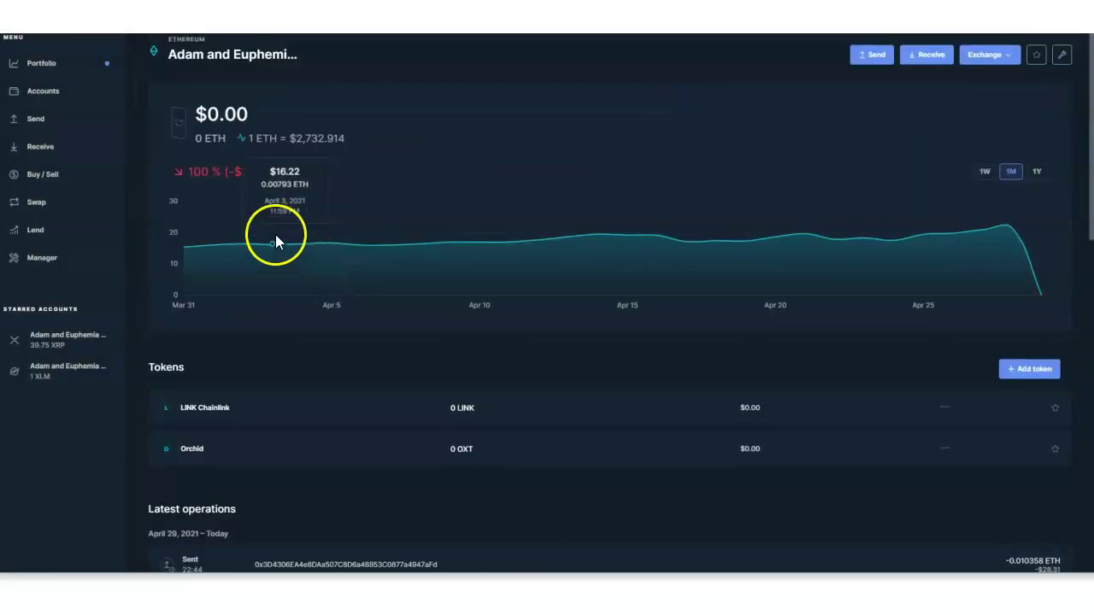
mouse_move(488, 578)
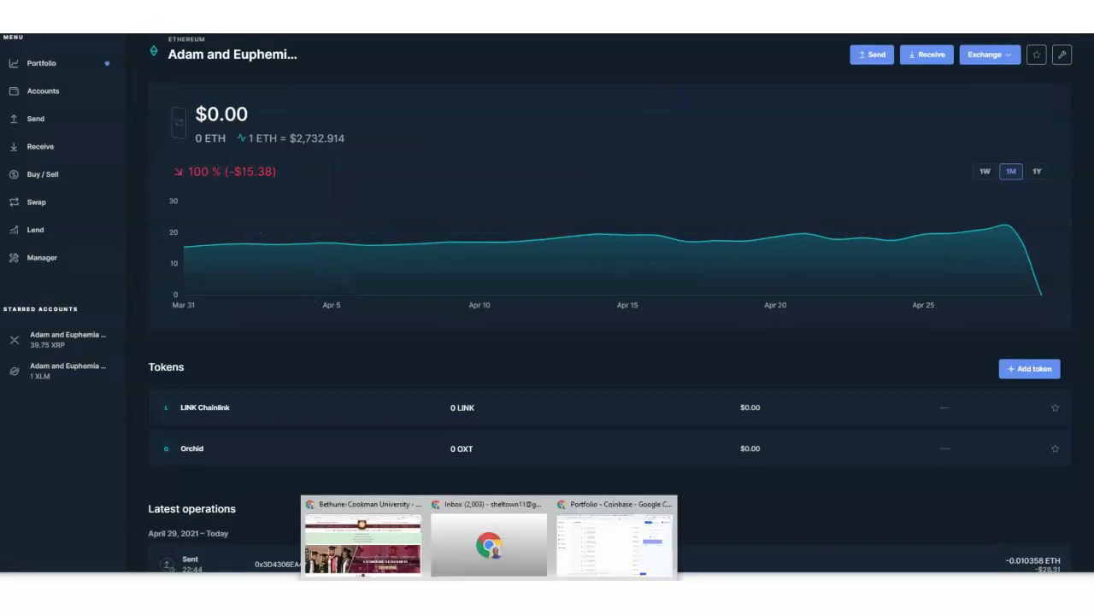
left_click(588, 547)
scroll(168, 269, "up", 5)
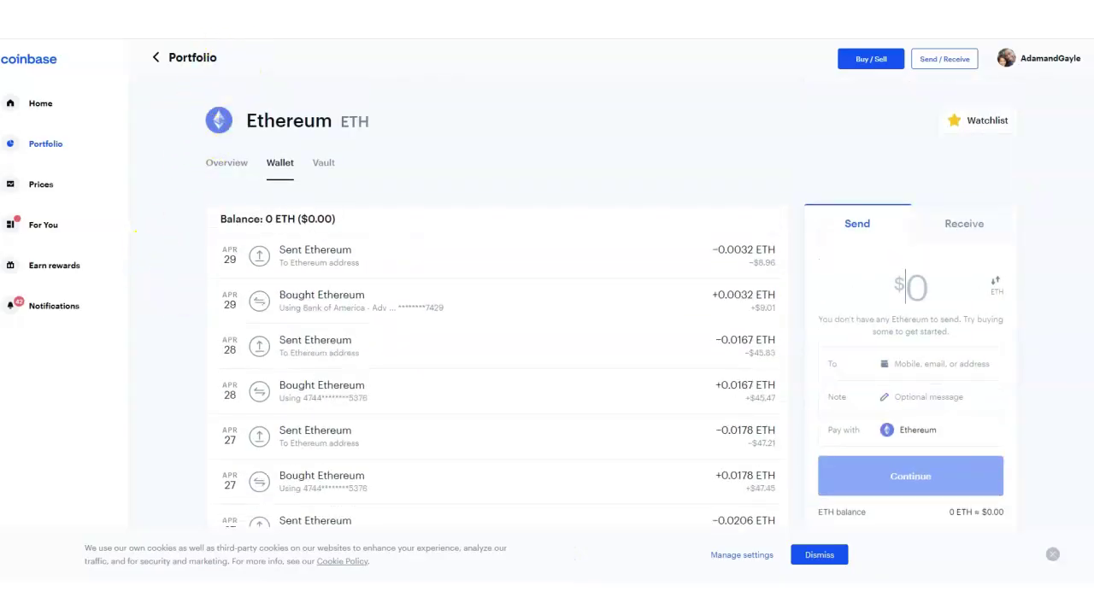
Step: Reload the wallet, open the pending +0.0096 ETH receipt, and verify it on Etherscan
left_click(184, 58)
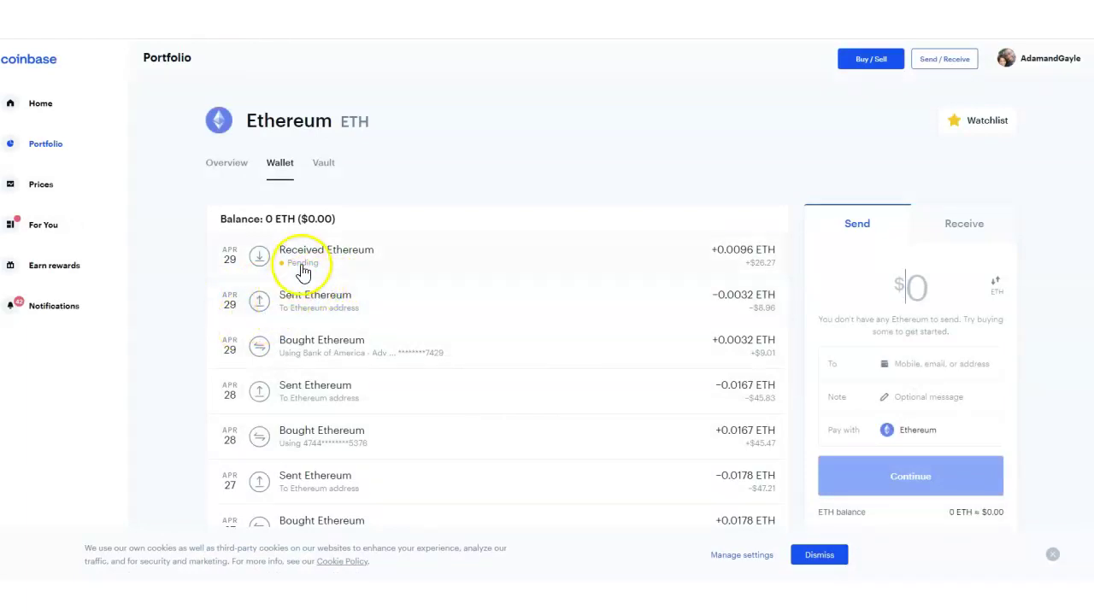
left_click(388, 257)
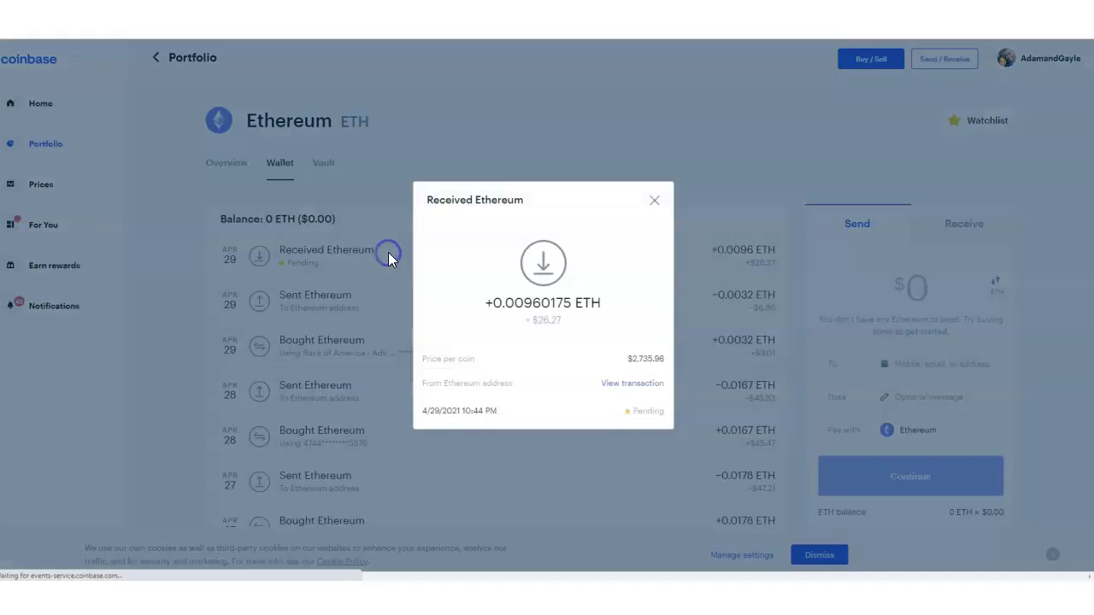
left_click(626, 386)
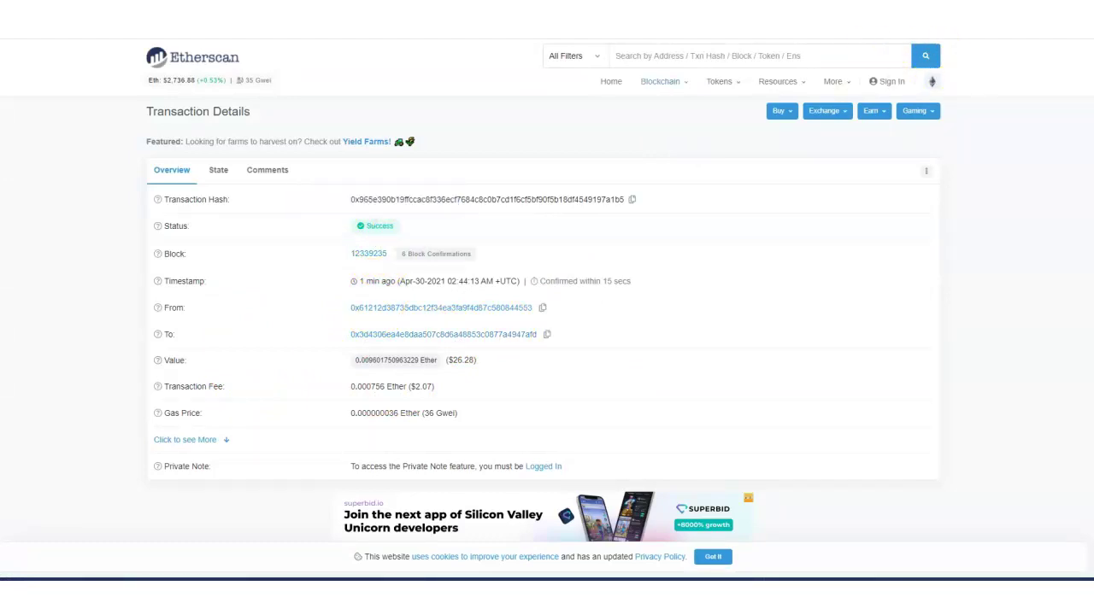
key("ctrl+w")
left_click(593, 126)
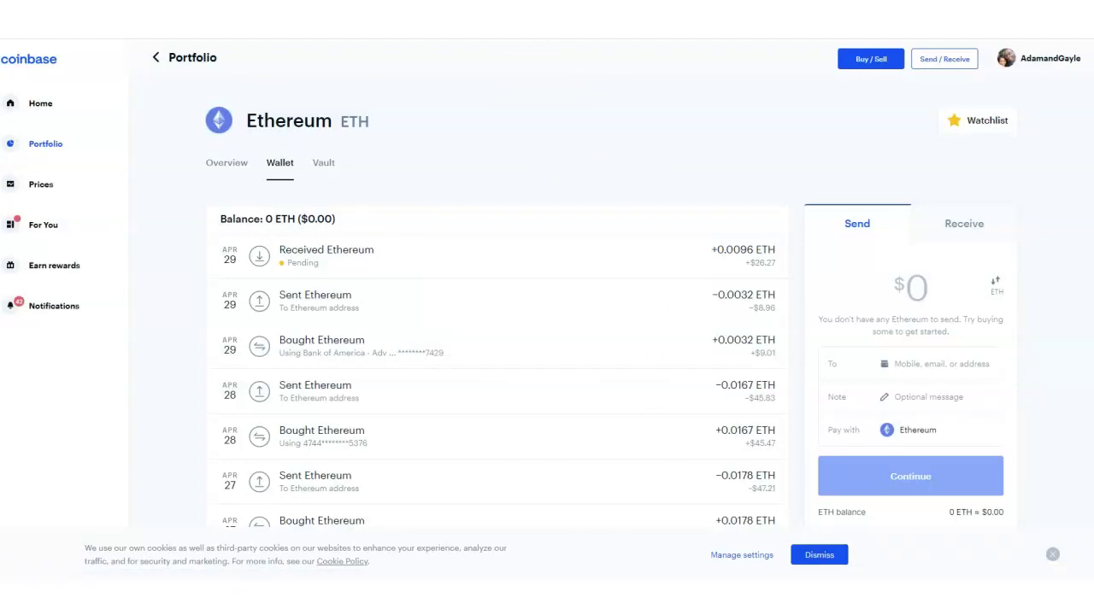
left_click(45, 143)
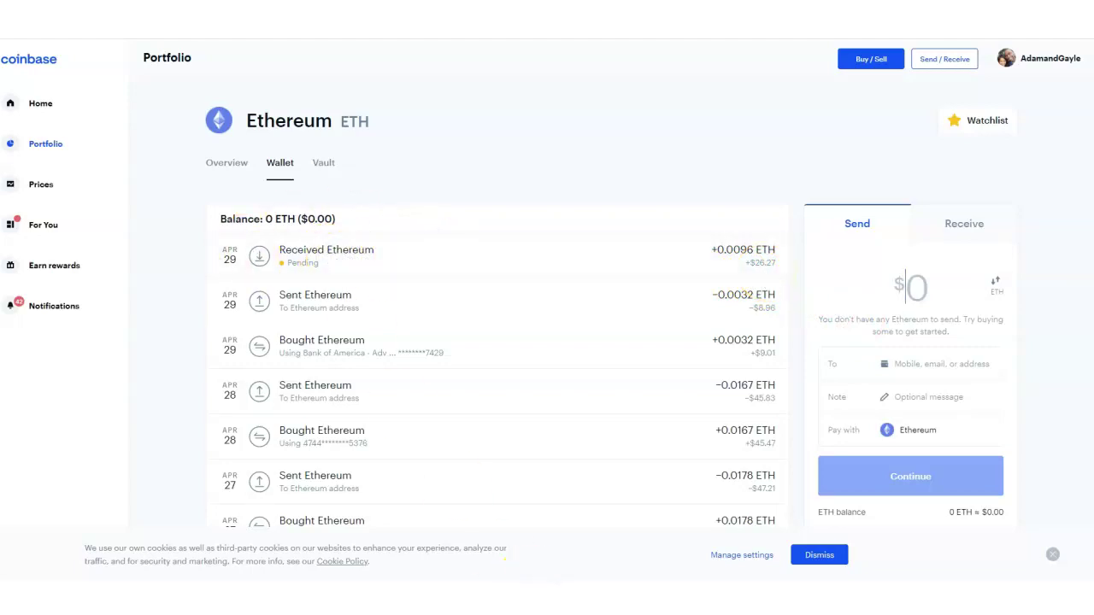
Step: Reopen Ledger Live's Ethereum account from Accounts, check its operations, then return to Coinbase
left_click(535, 576)
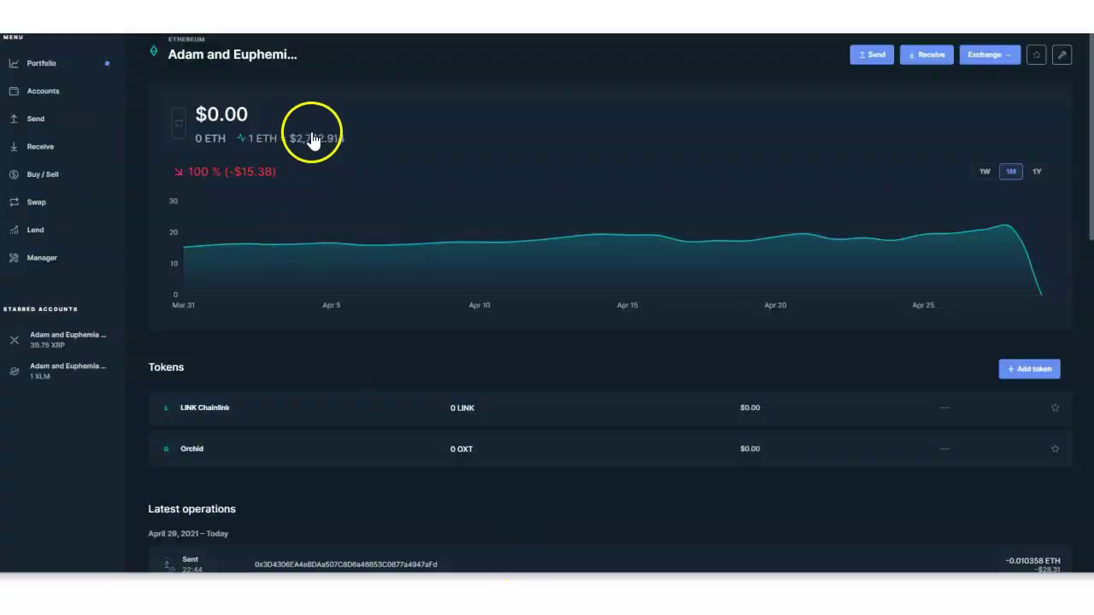
scroll(383, 151, "down", 2)
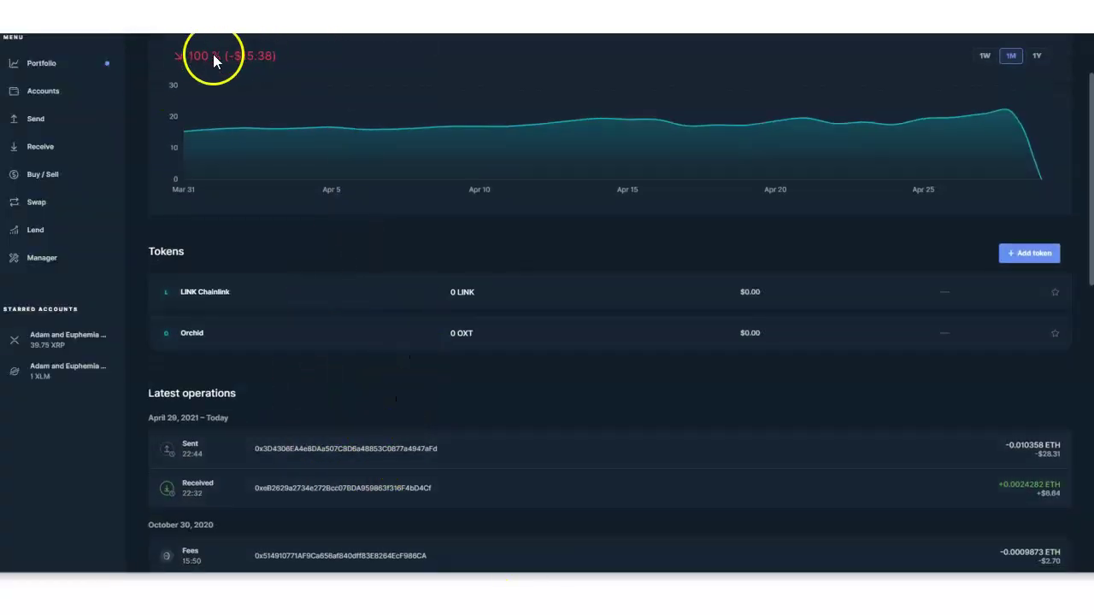
scroll(214, 54, "up", 2)
left_click(40, 92)
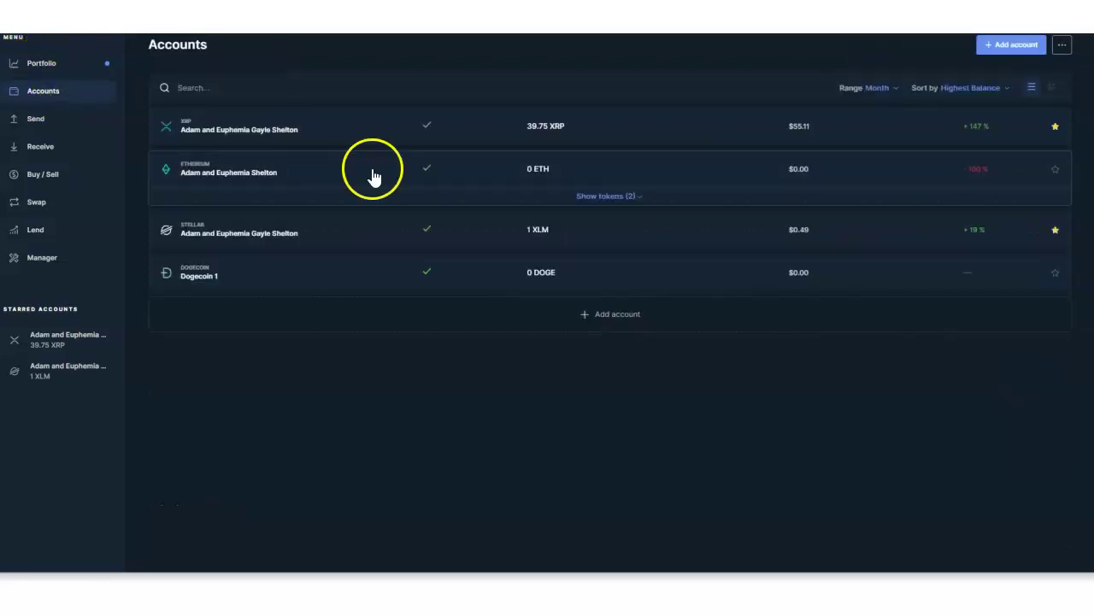
left_click(279, 174)
scroll(137, 311, "down", 2)
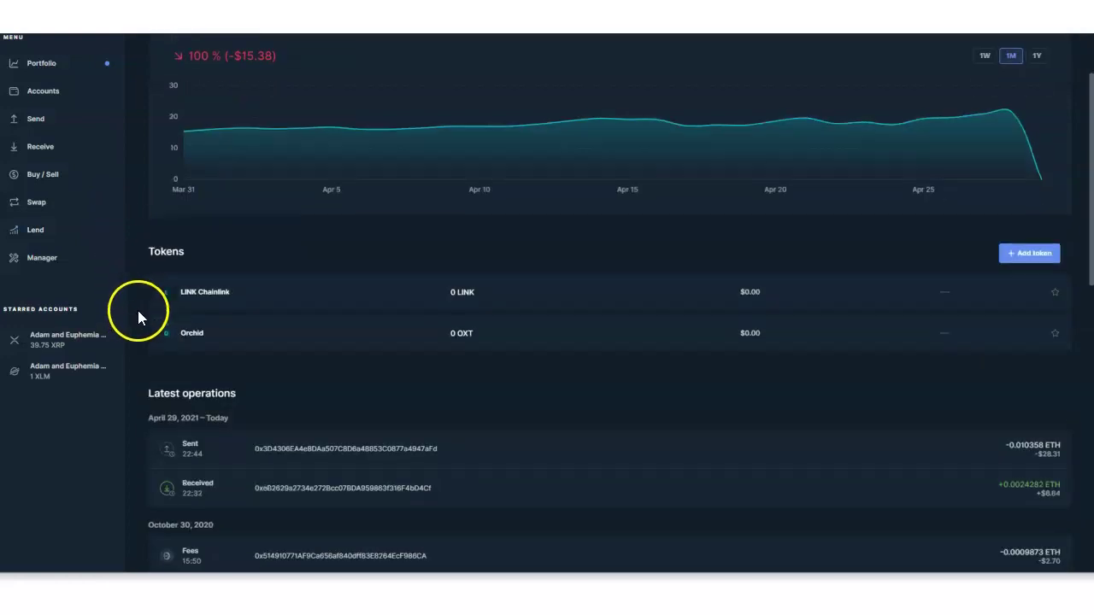
mouse_move(491, 579)
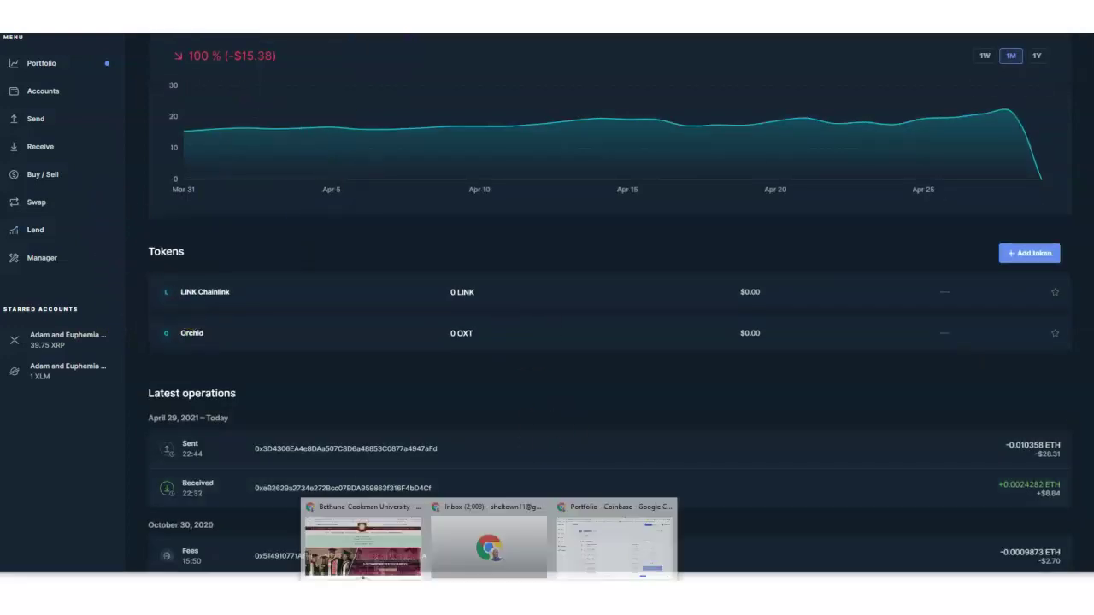
left_click(607, 544)
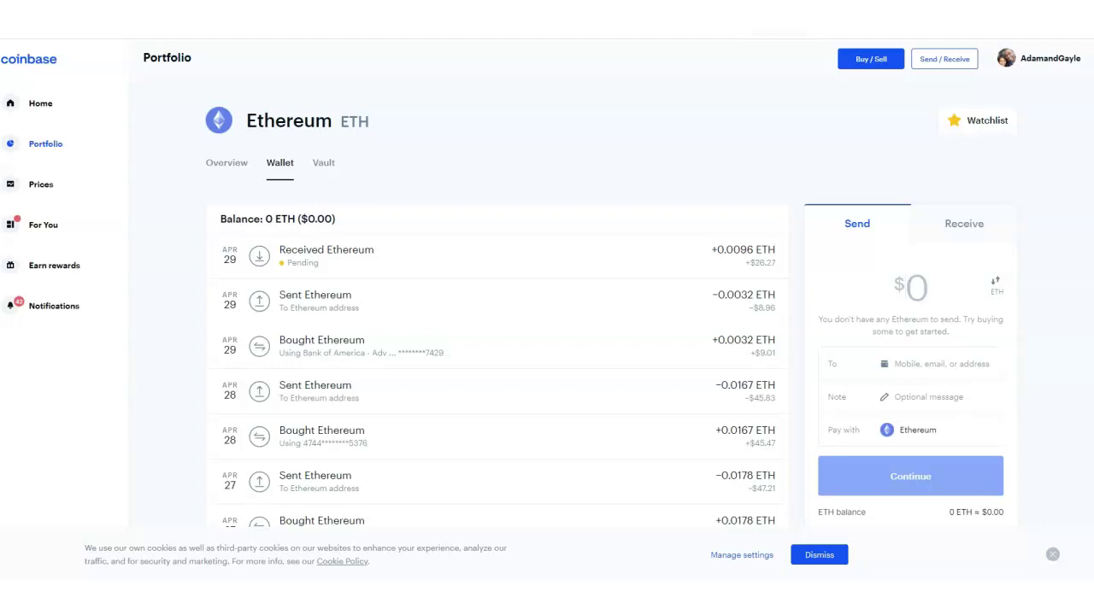
Step: Open Coinbase's Send/Receive panel and select Ethereum as the asset
left_click(944, 59)
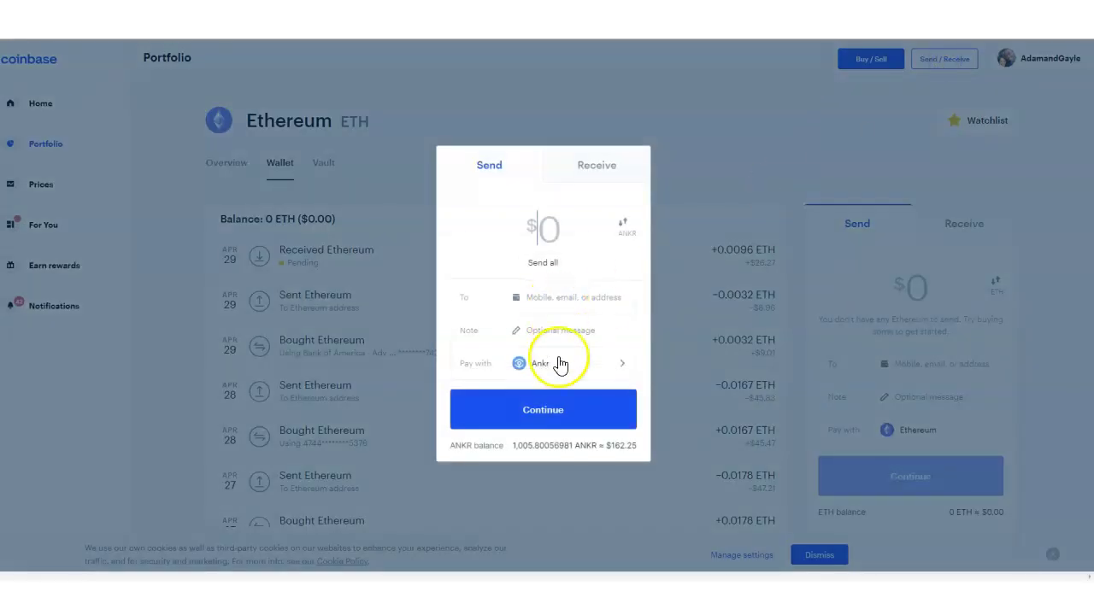
left_click(555, 370)
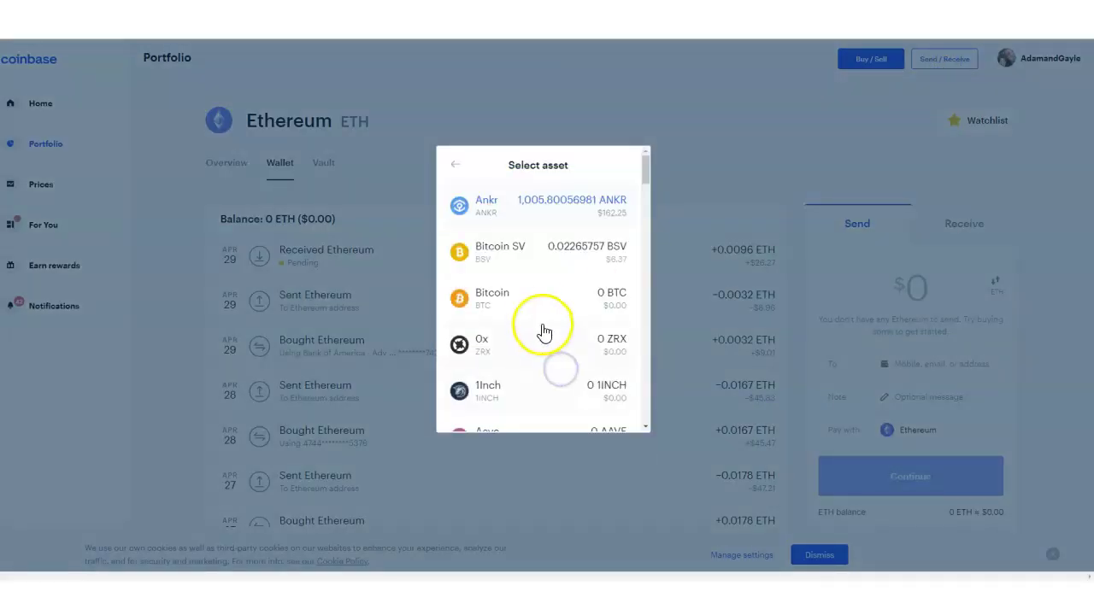
scroll(524, 329, "down", 10)
scroll(524, 336, "down", 5)
left_click(494, 365)
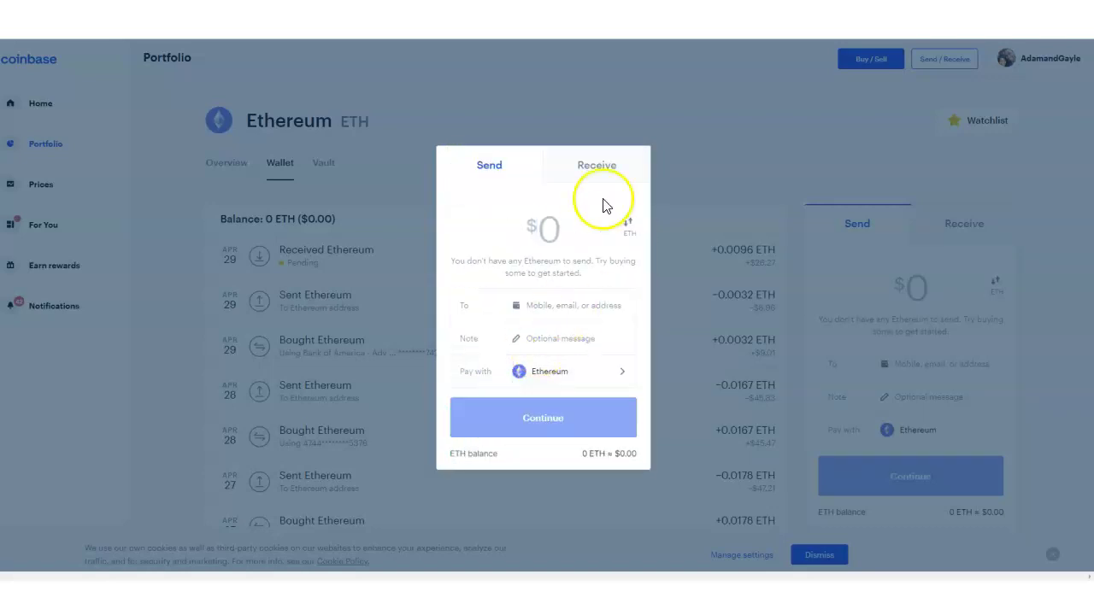
Step: Switch to Receive and choose Ethereum to show its deposit address and QR code
left_click(589, 171)
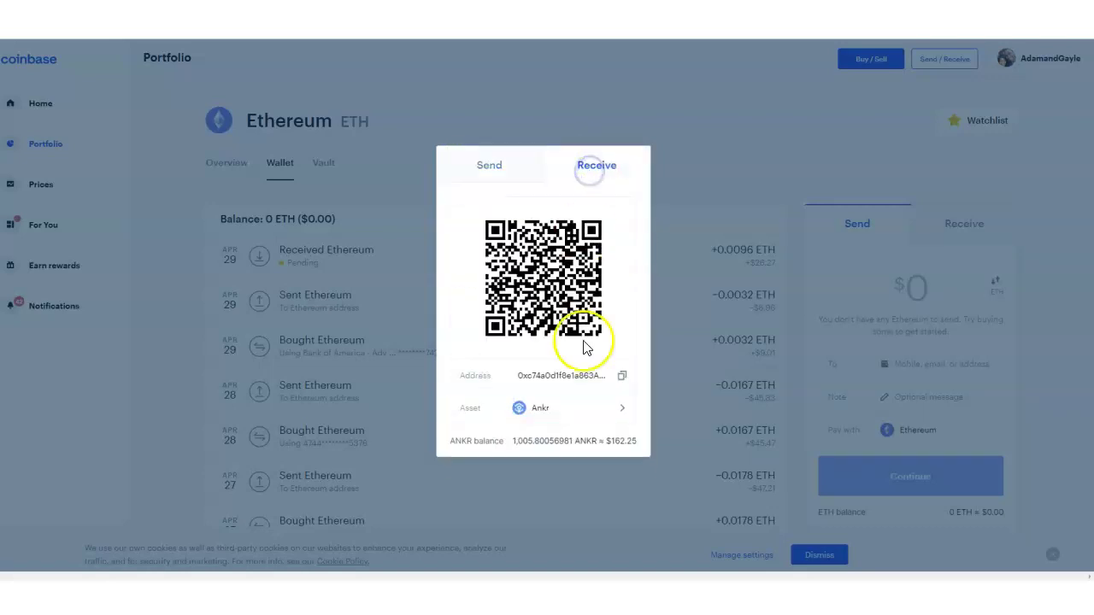
left_click(584, 415)
scroll(520, 329, "down", 10)
scroll(518, 333, "down", 5)
left_click(517, 333)
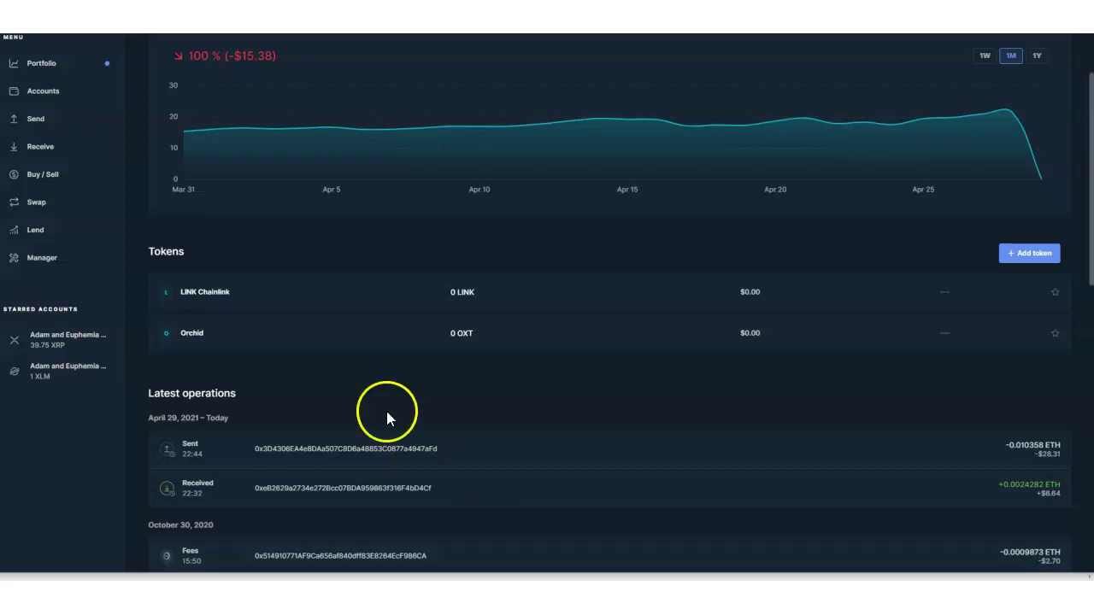
Step: Start an ETH send, paste the Coinbase address as recipient, then cancel it
scroll(466, 296, "up", 3)
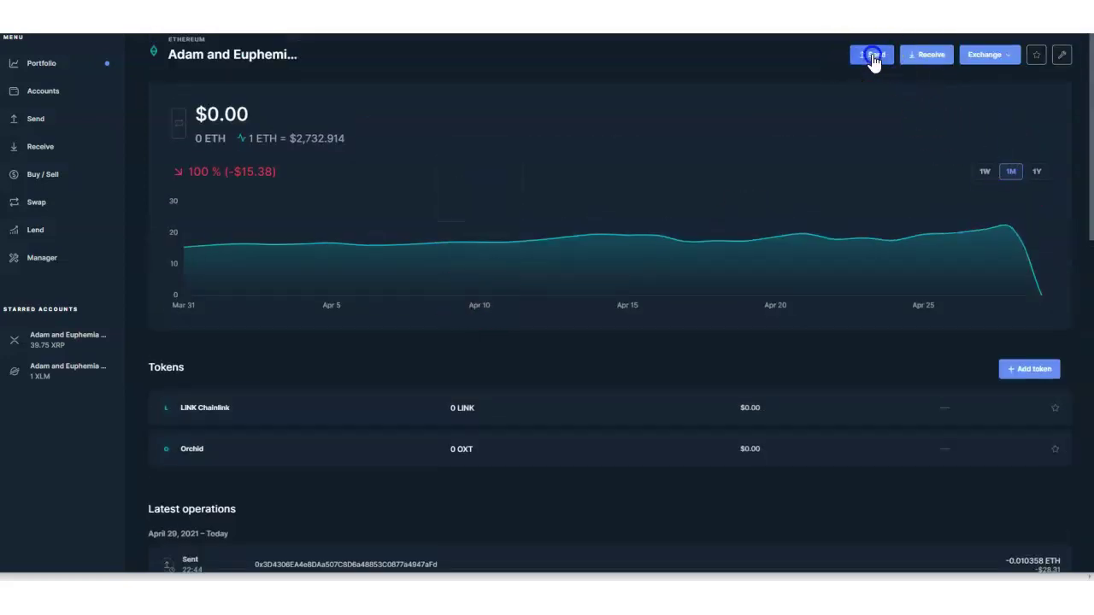
left_click(872, 56)
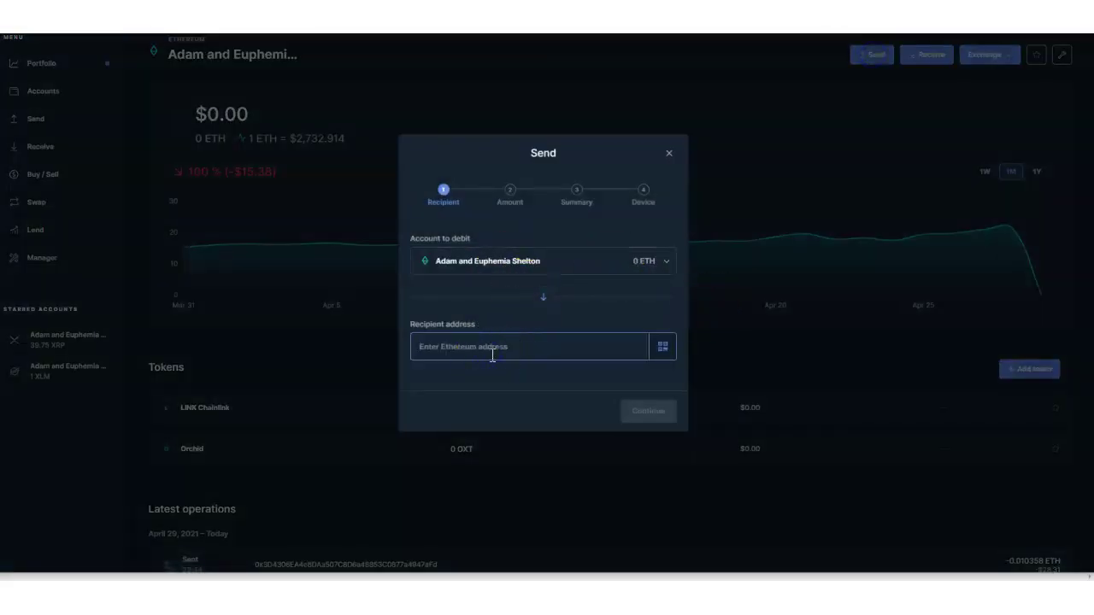
type("0x3FC124759D06346A5B862A386270eA930A4Fb2A2")
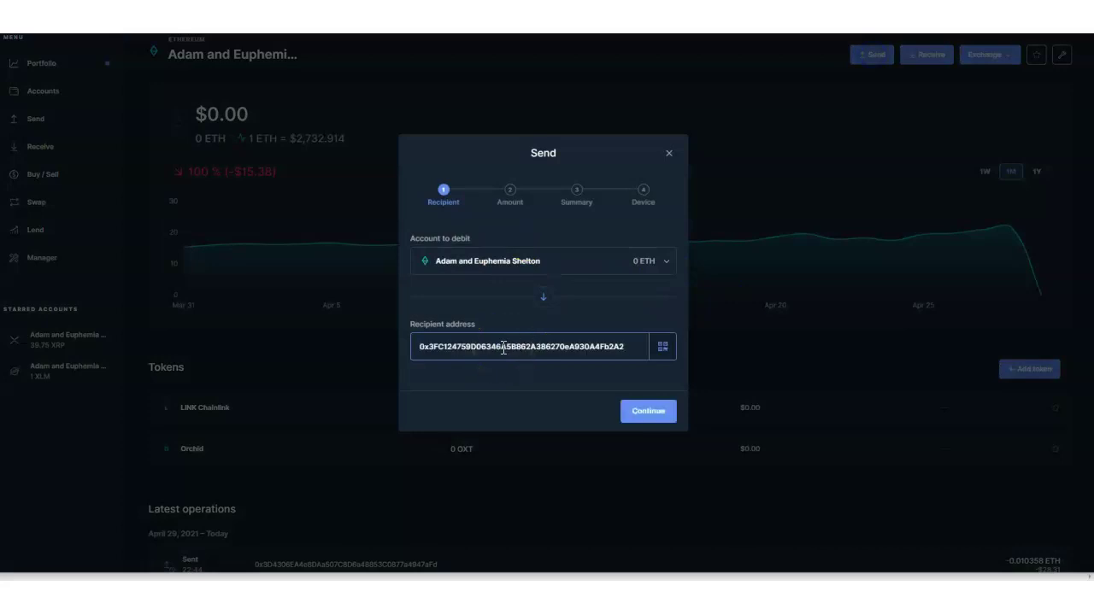
left_click(669, 158)
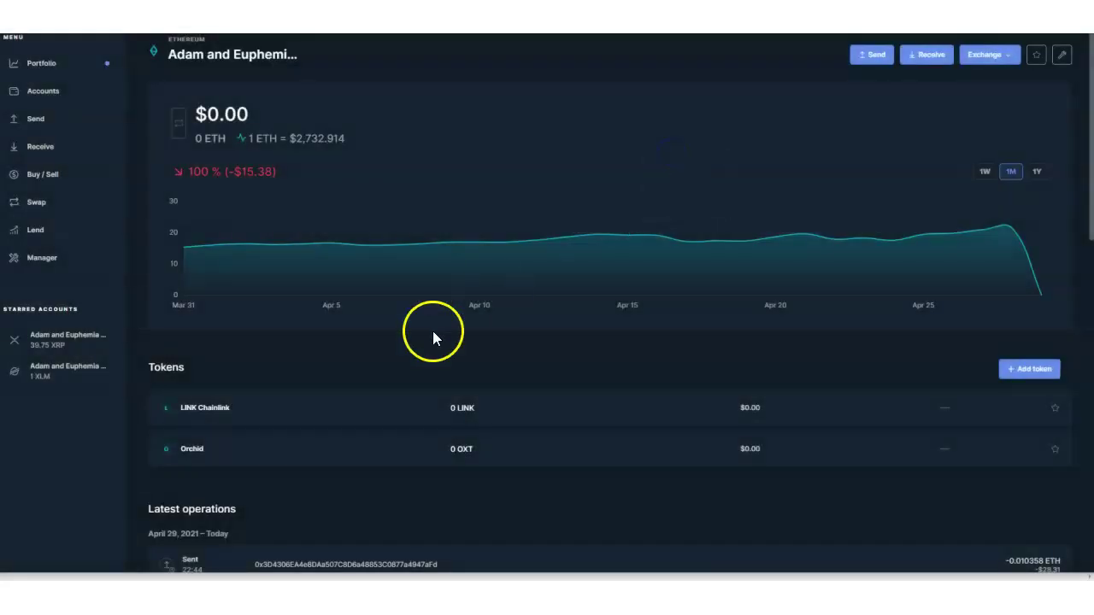
Step: Back in Coinbase, refresh the Ethereum wallet and check the +0.00960175 ETH receipt is still Pending
mouse_move(481, 488)
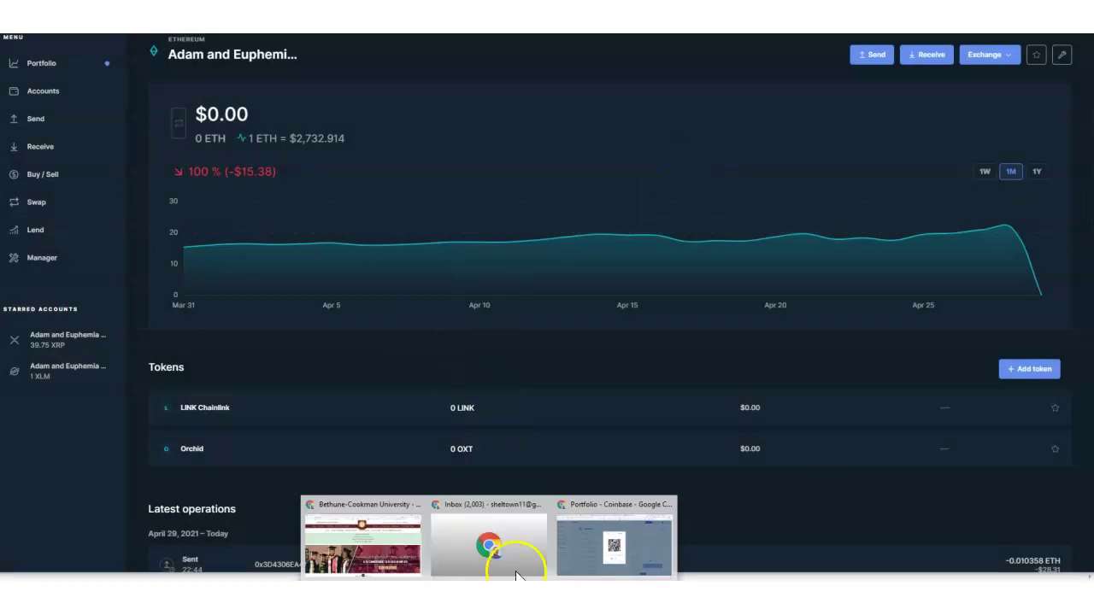
left_click(621, 534)
left_click(158, 192)
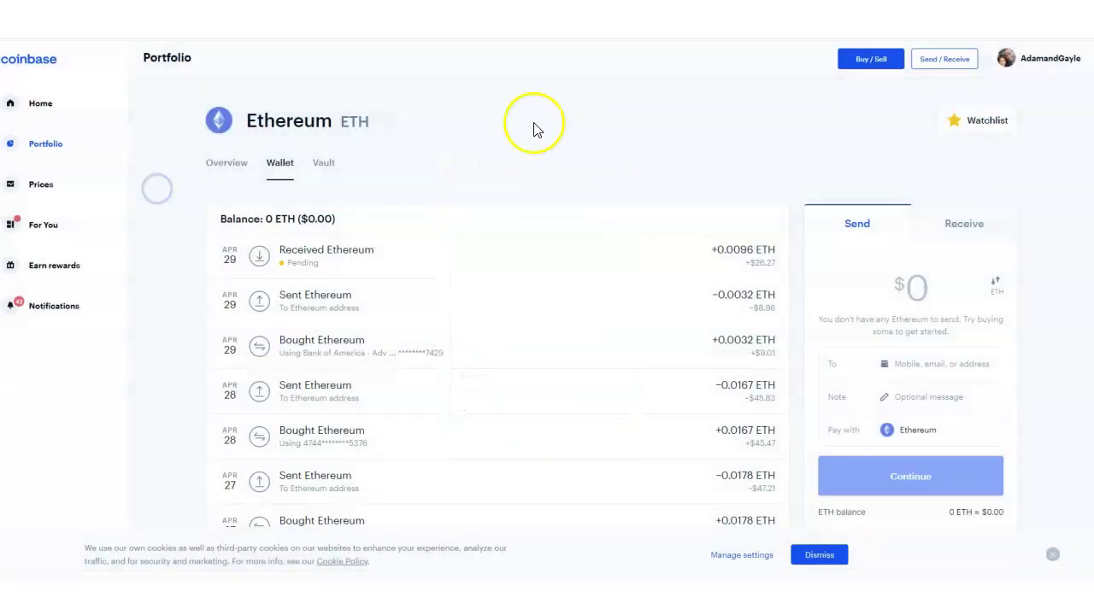
key("F5")
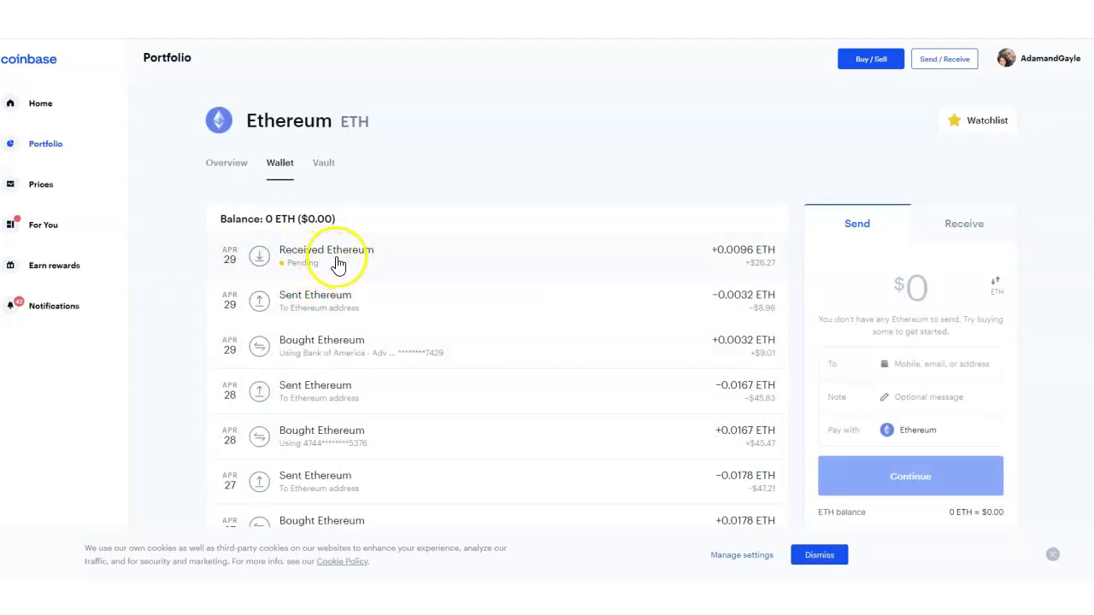
left_click(337, 259)
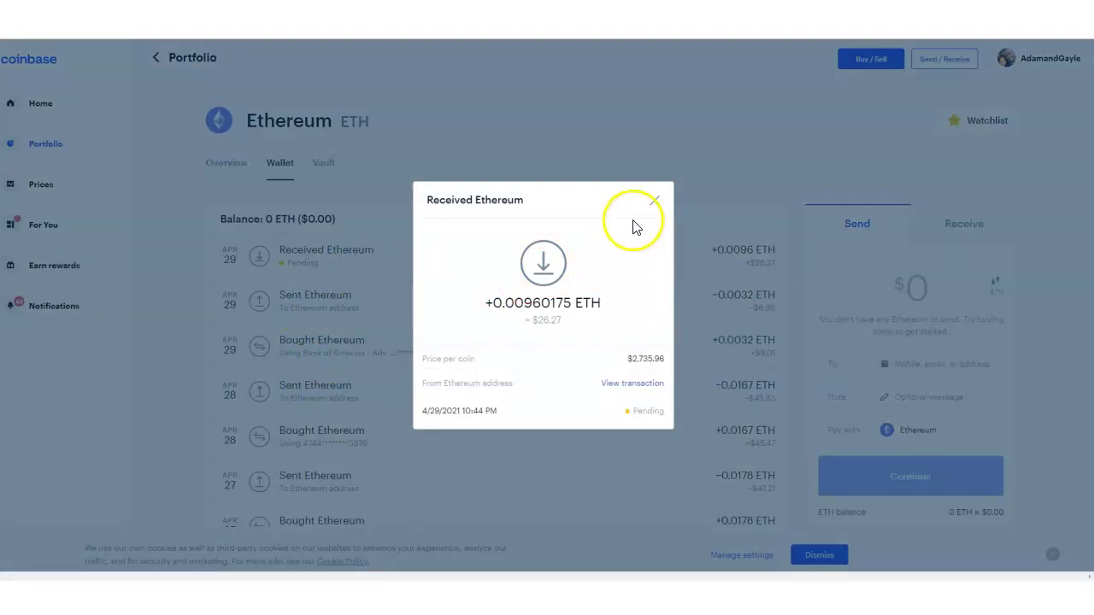
left_click(659, 202)
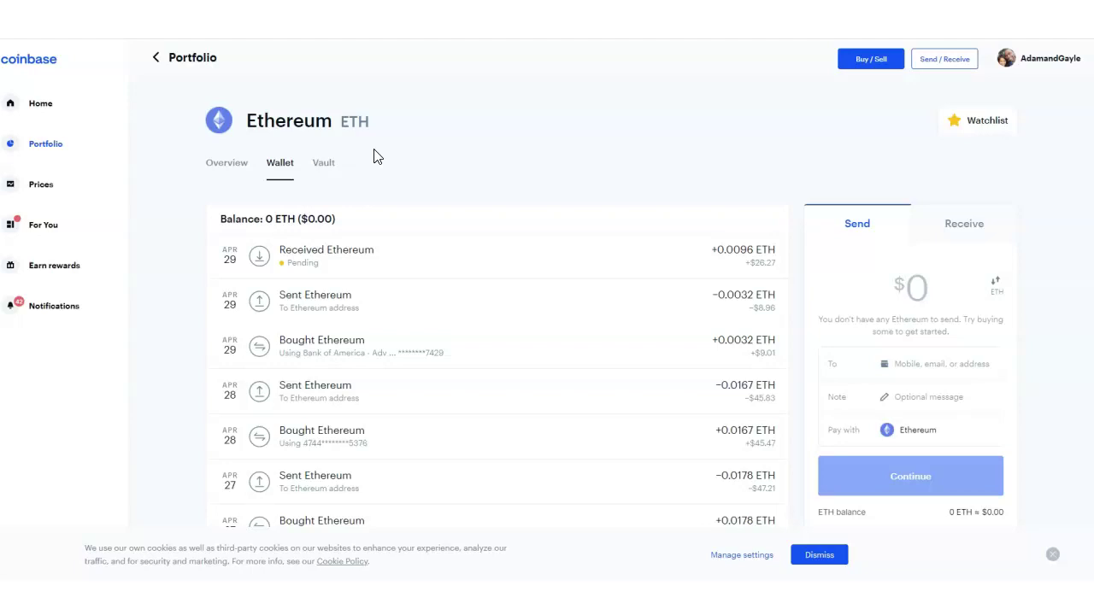
left_click(481, 553)
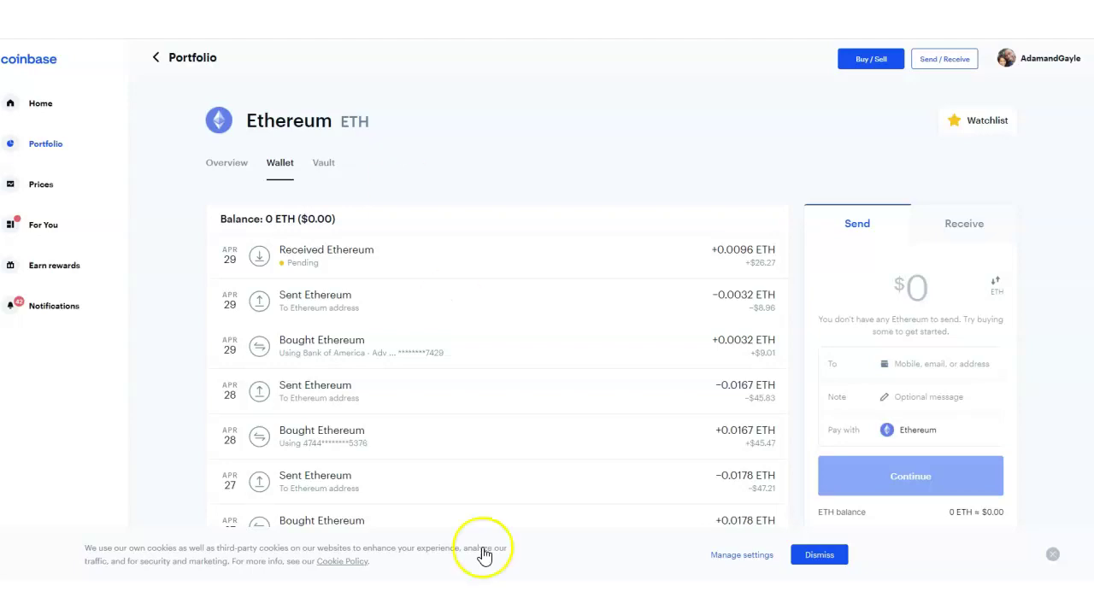
Step: On ledger.com, scroll through the wallets, bundles, accessories and applications, then back to the top
left_click(547, 543)
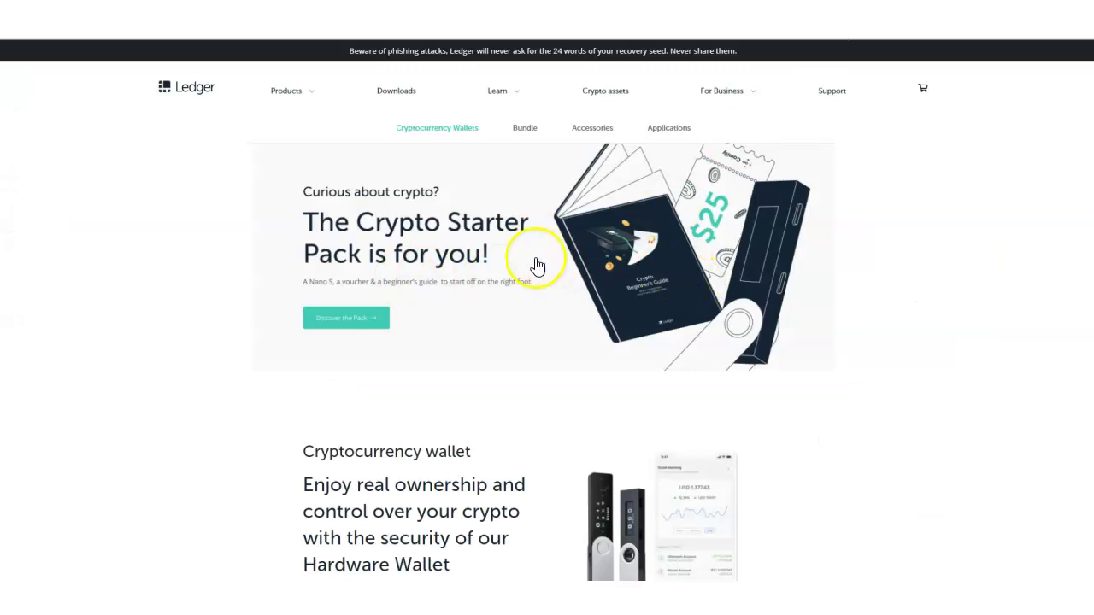
scroll(427, 290, "down", 2)
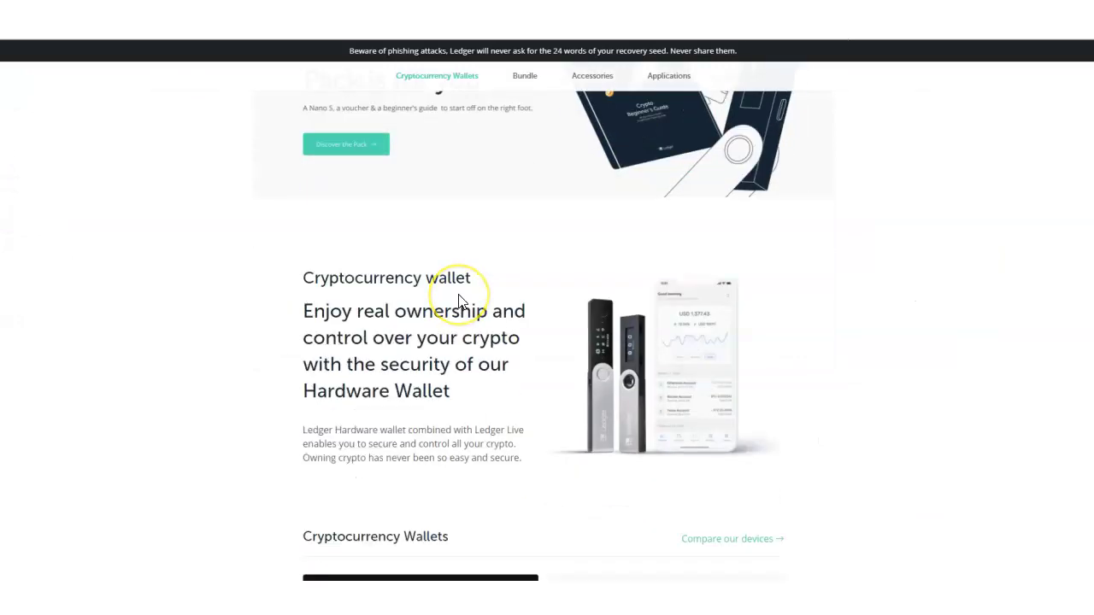
scroll(458, 301, "down", 1)
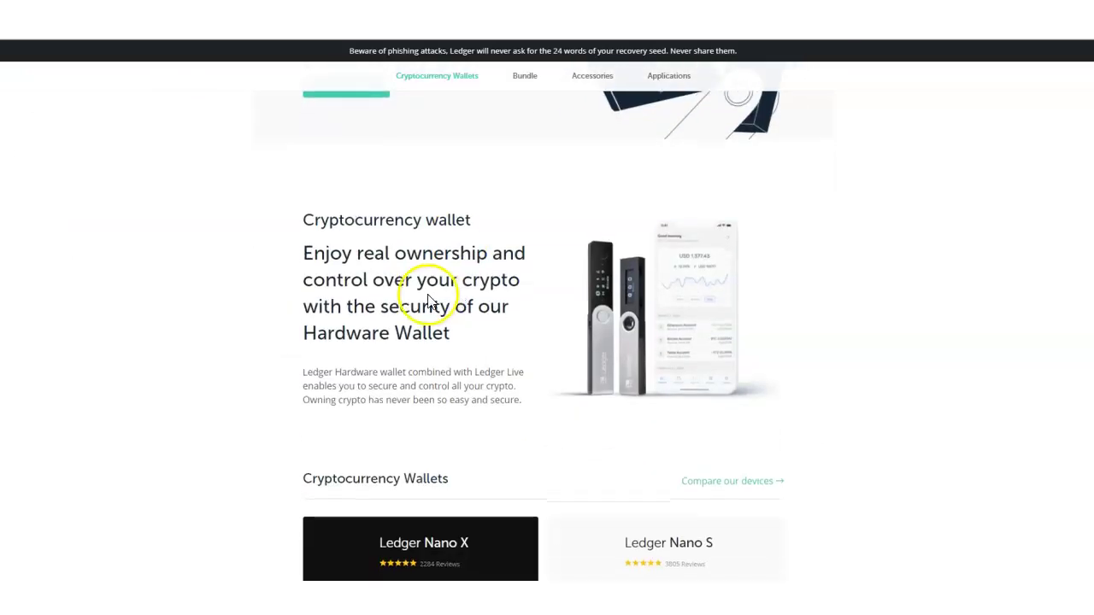
scroll(513, 366, "down", 3)
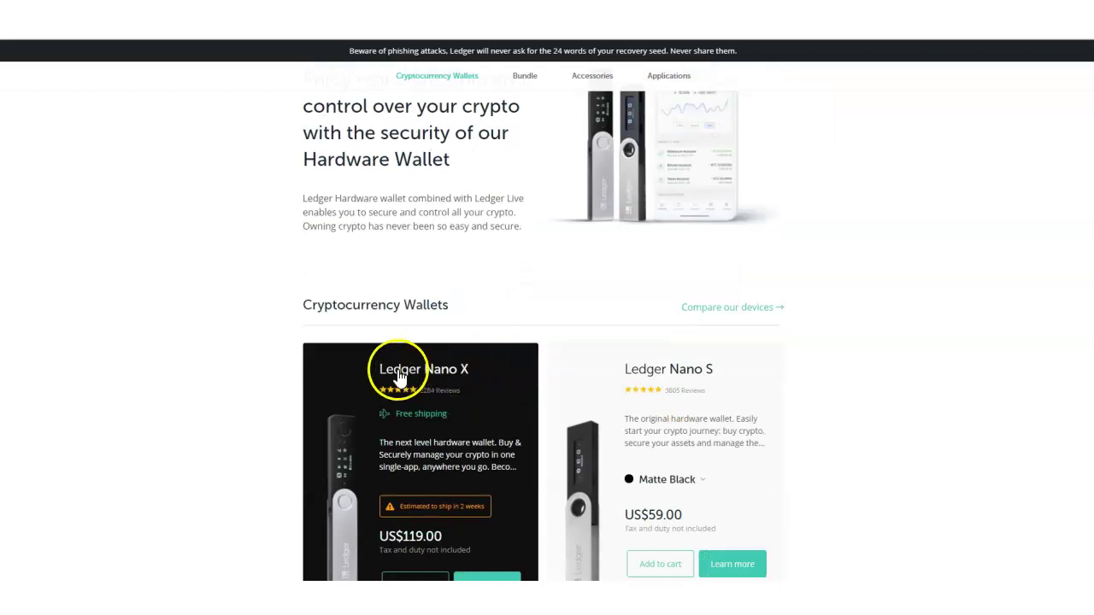
scroll(401, 376, "down", 3)
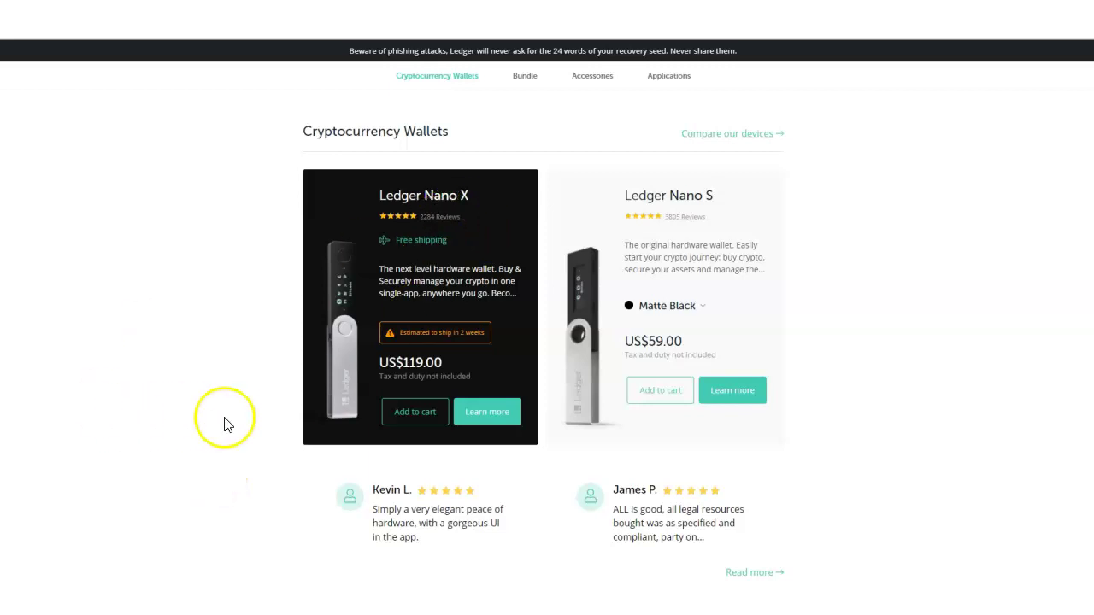
scroll(229, 421, "down", 3)
scroll(229, 420, "down", 3)
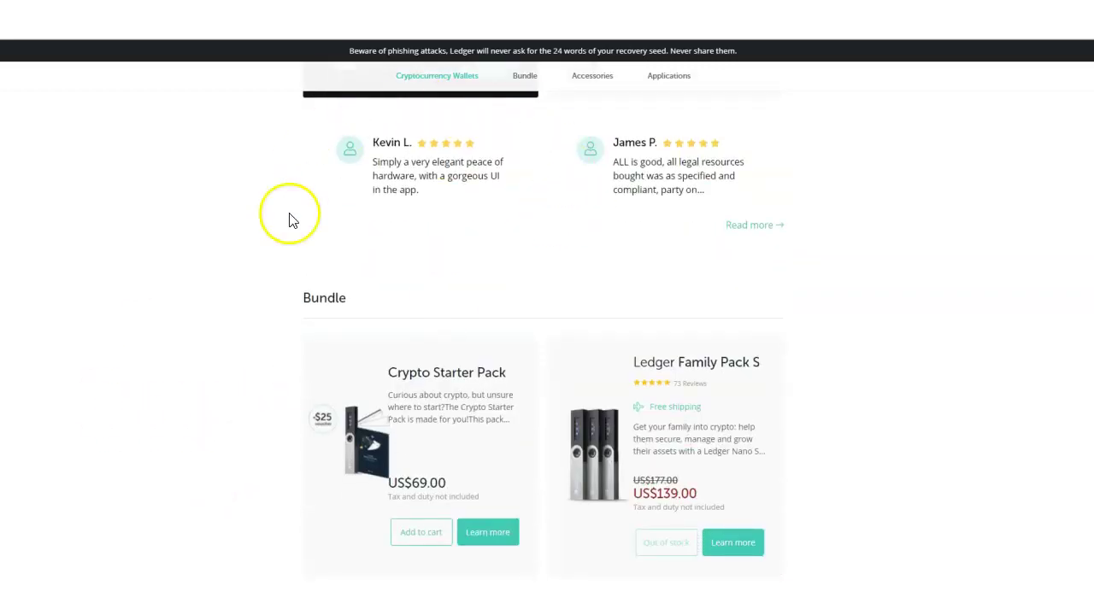
scroll(827, 274, "down", 2)
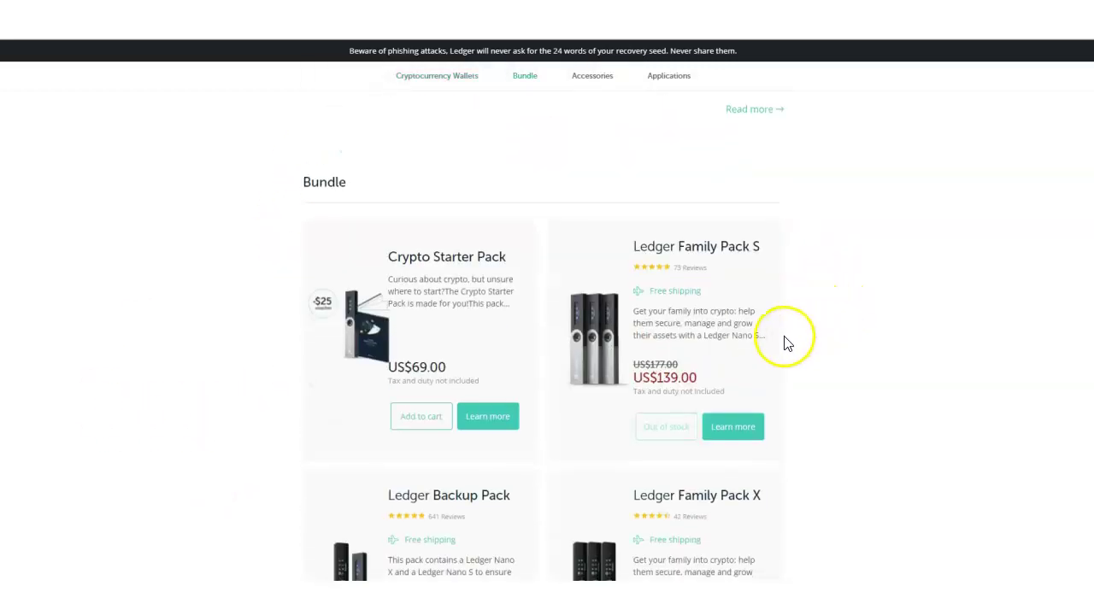
scroll(794, 312, "down", 3)
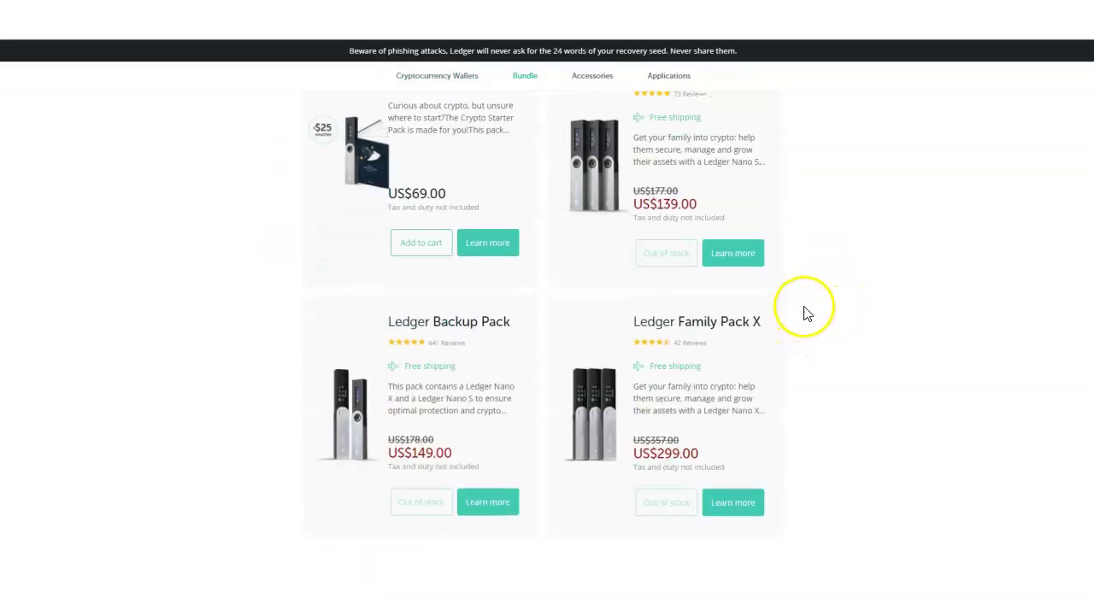
scroll(812, 314, "up", 2)
scroll(817, 316, "down", 9)
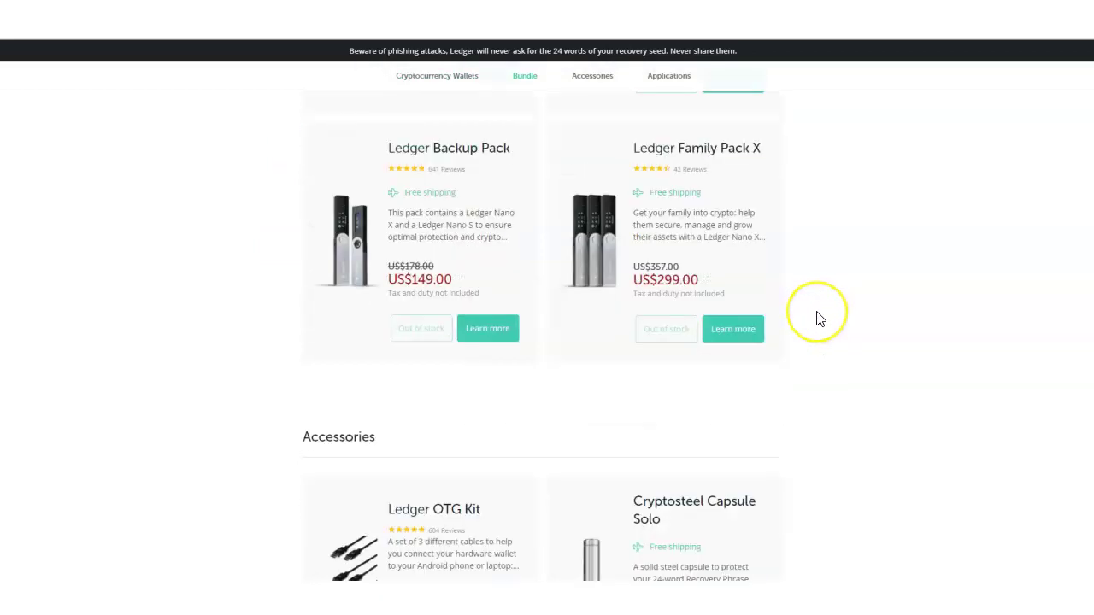
scroll(818, 319, "down", 4)
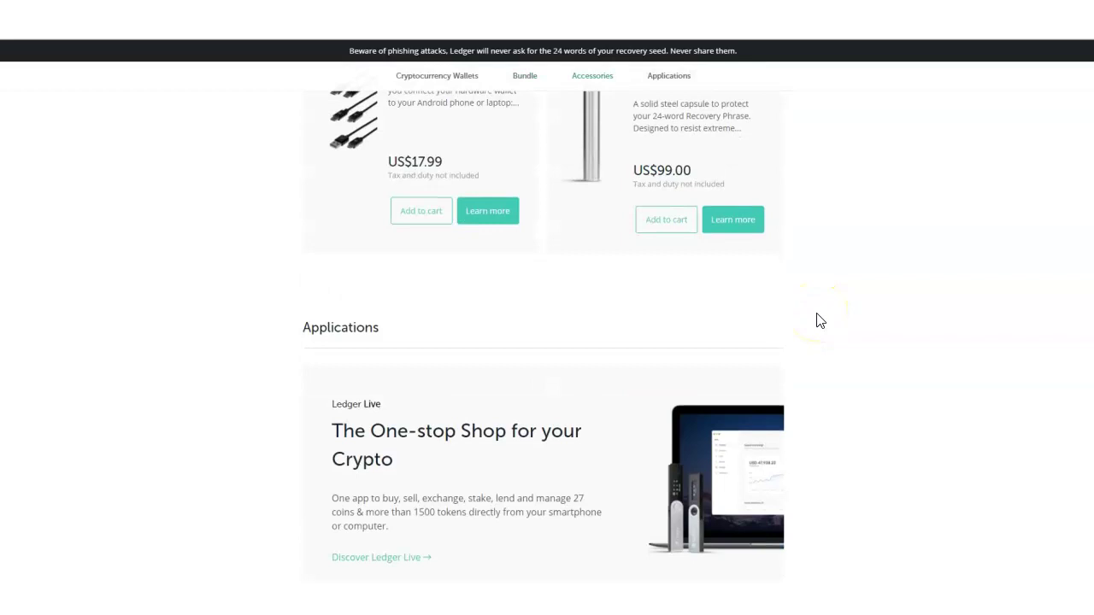
scroll(823, 333, "down", 6)
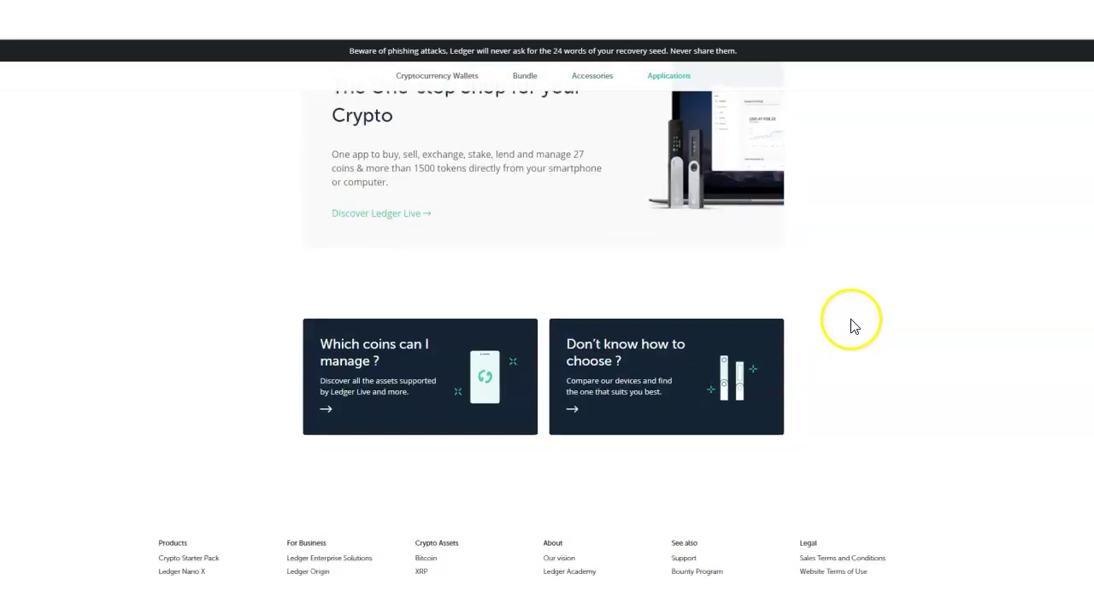
scroll(853, 321, "up", 20)
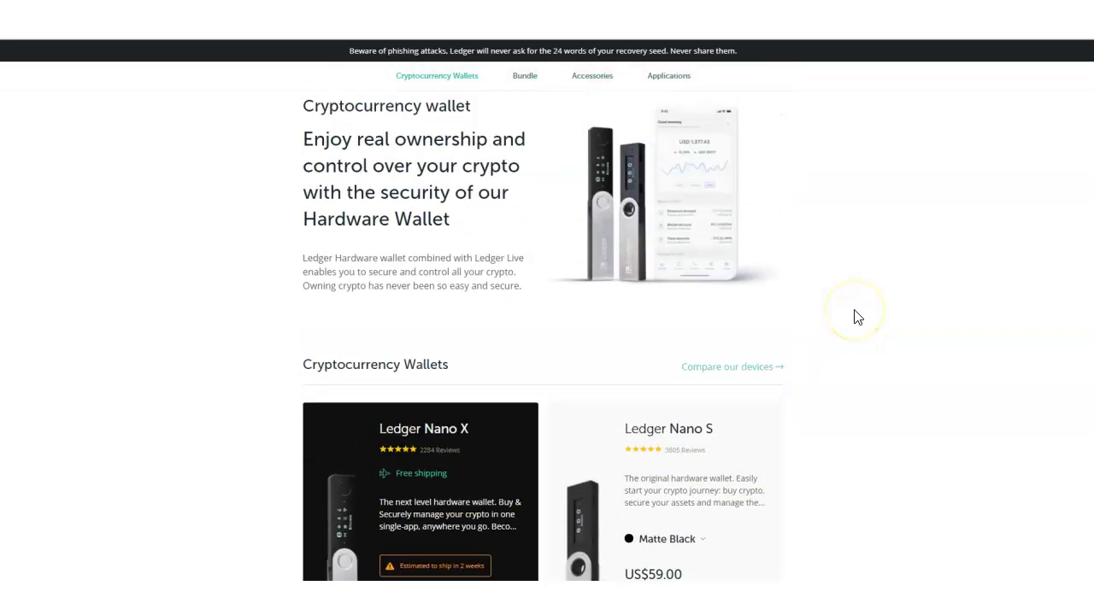
scroll(858, 318, "up", 6)
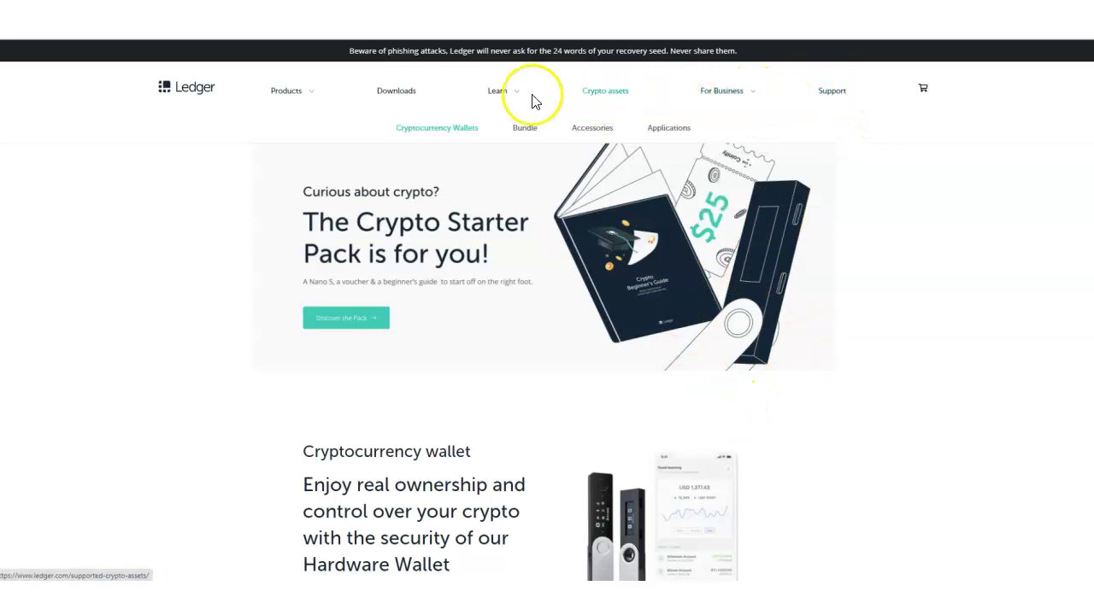
mouse_move(500, 101)
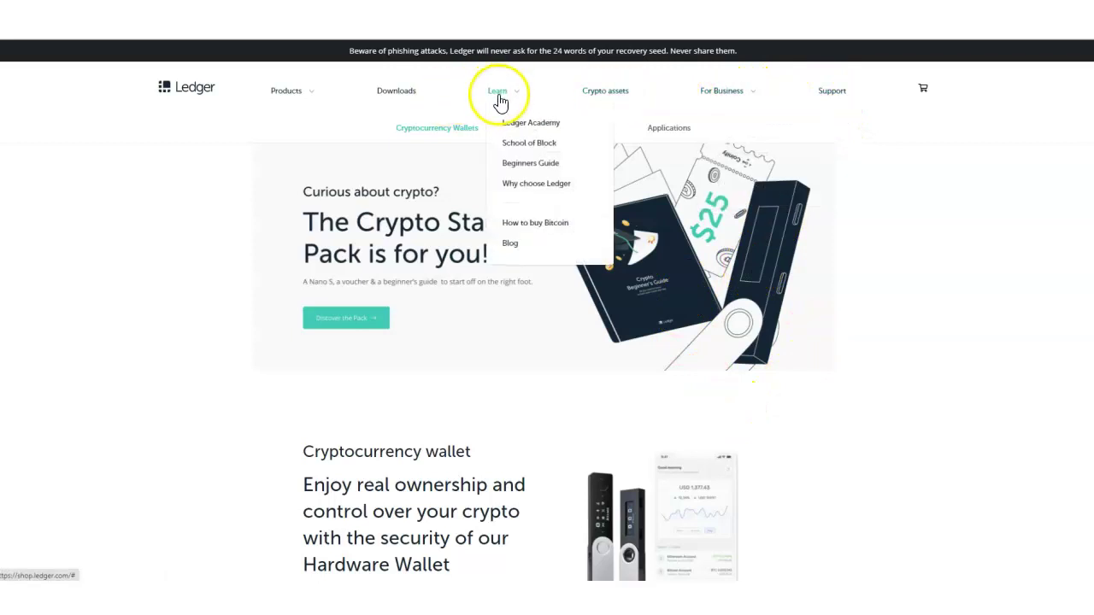
Step: Open the Ledger Live downloads page and scroll down to its Send and Receive section
left_click(408, 98)
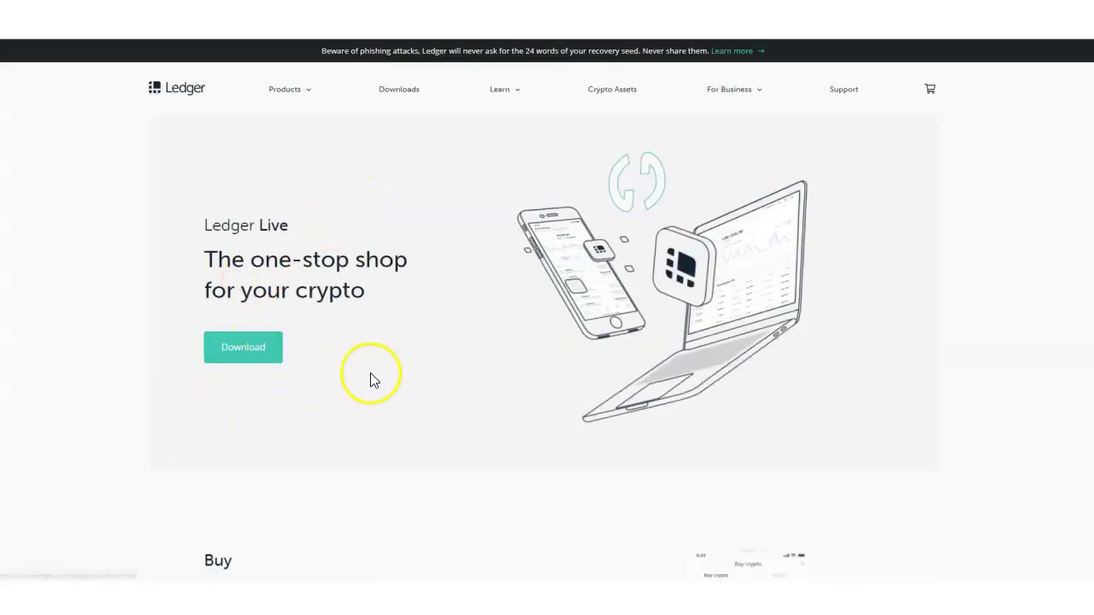
left_click_drag(214, 219, 259, 222)
left_click(254, 227)
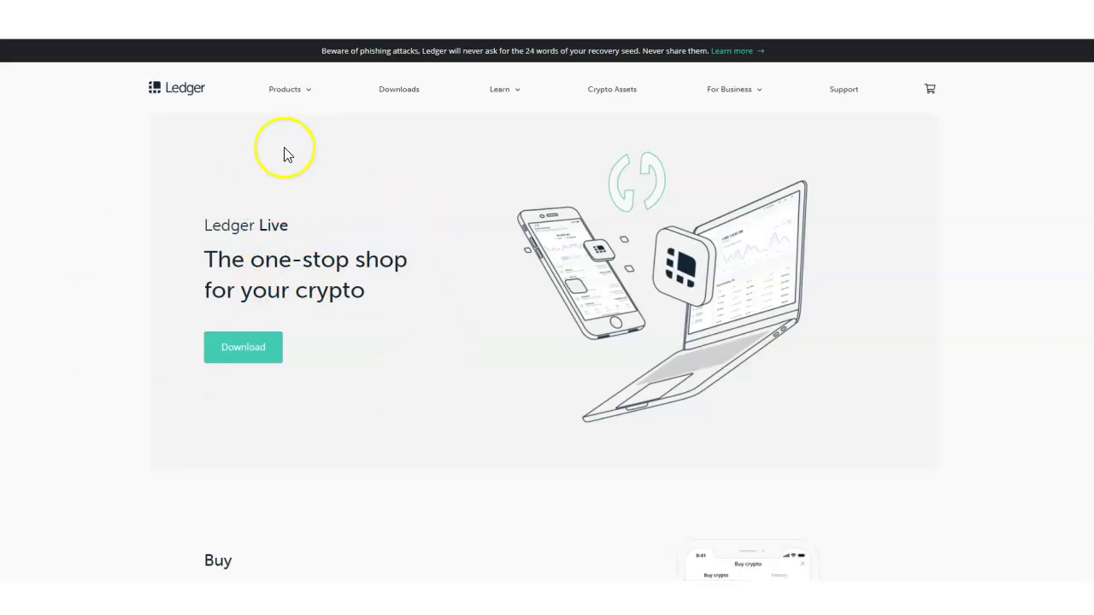
scroll(403, 490, "down", 1)
scroll(404, 490, "down", 6)
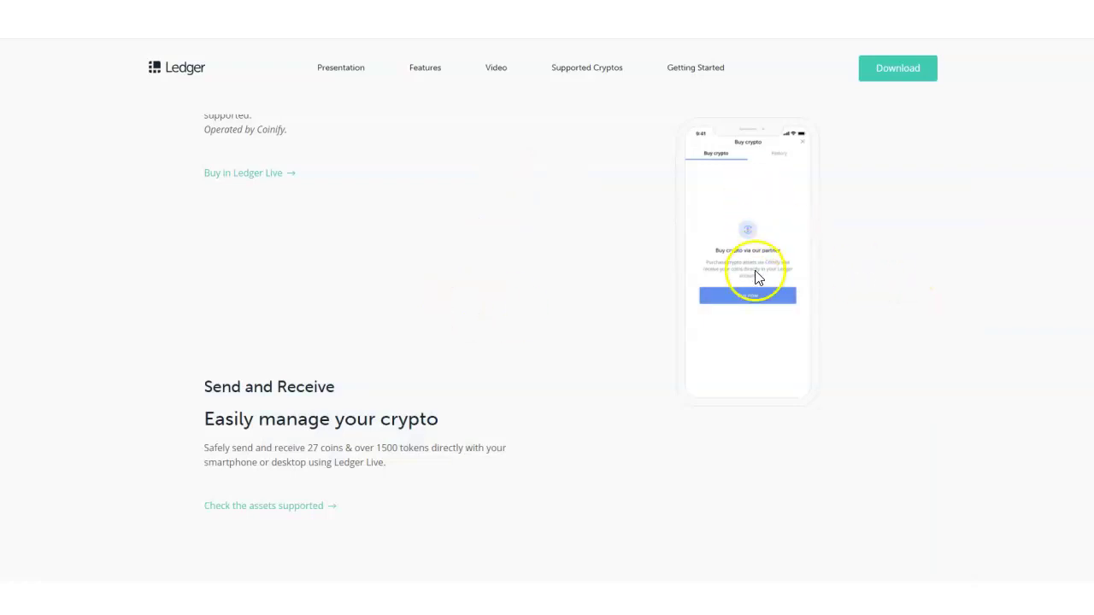
scroll(720, 227, "down", 1)
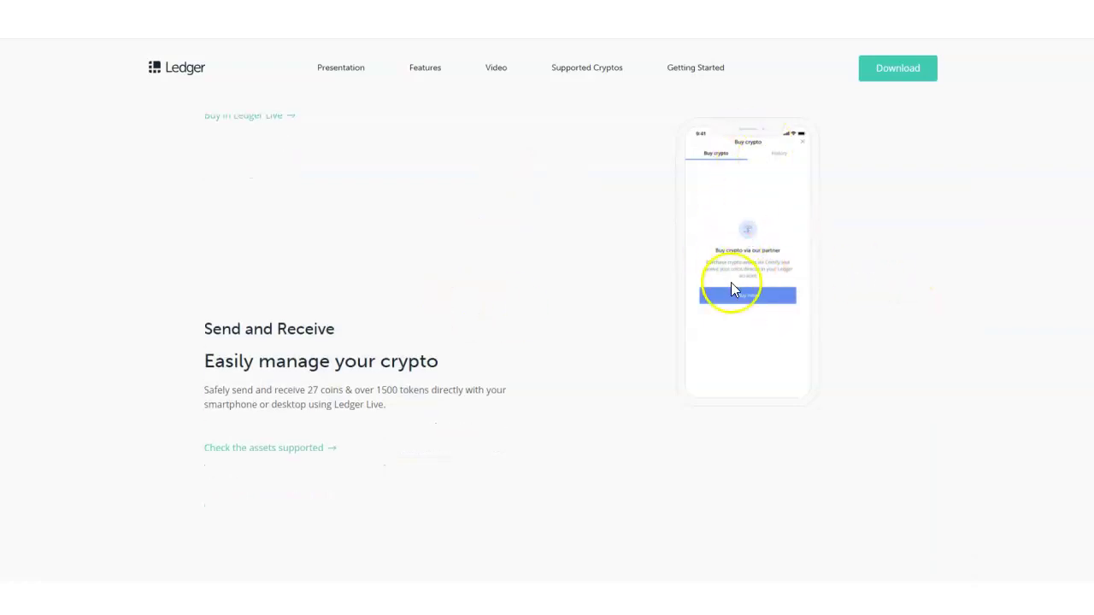
scroll(744, 277, "up", 2)
scroll(433, 313, "down", 8)
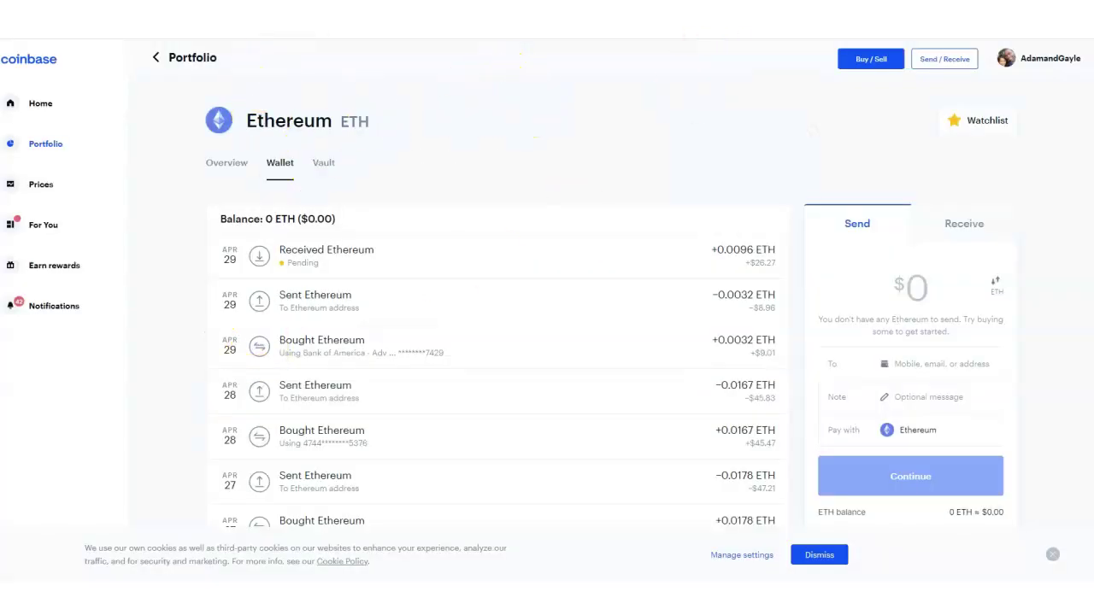
Step: Go back to the Coinbase Portfolio to reload the Ethereum wallet's pending +0.0096 ETH receipt
left_click(162, 57)
Step: Return to ledger.com and scroll up to the Ledger Live page's 'Start your crypto journey' Buy section
left_click(919, 1)
scroll(505, 305, "up", 2)
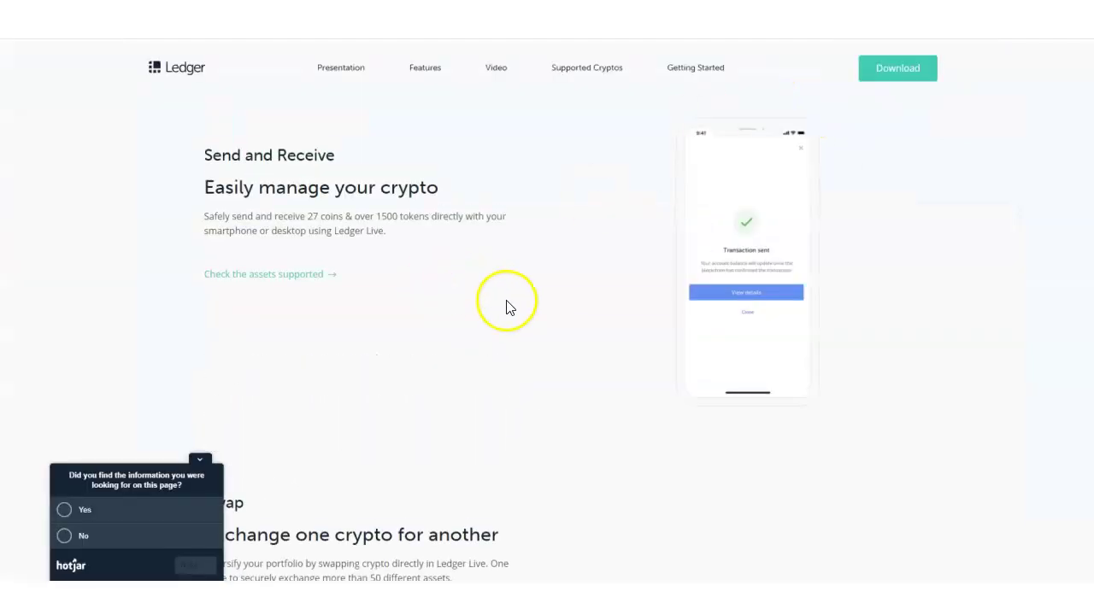
scroll(507, 315, "up", 10)
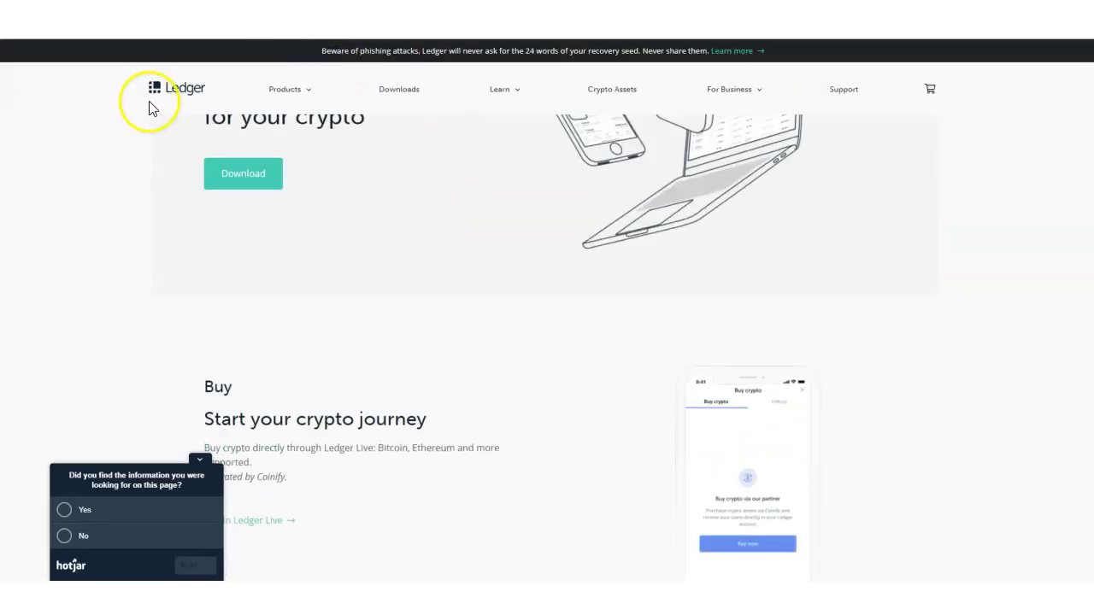